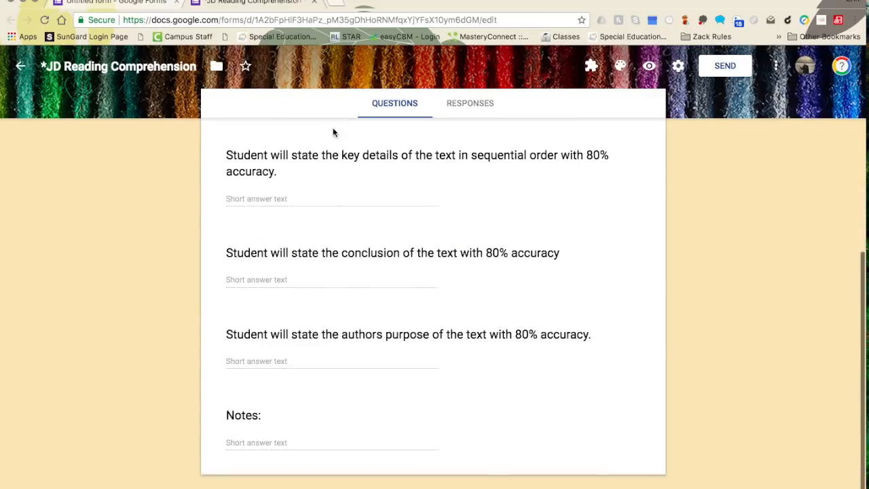
Step: In the untitled form, set the title to "Student's Name and Goal Name" and the description to "IEP GOAL- as stated in the IEP."
{"action": "scroll", "coordinate": [332, 131], "scroll_direction": "up", "scroll_amount": 6}
{"action": "scroll", "coordinate": [333, 146], "scroll_direction": "down", "scroll_amount": 1}
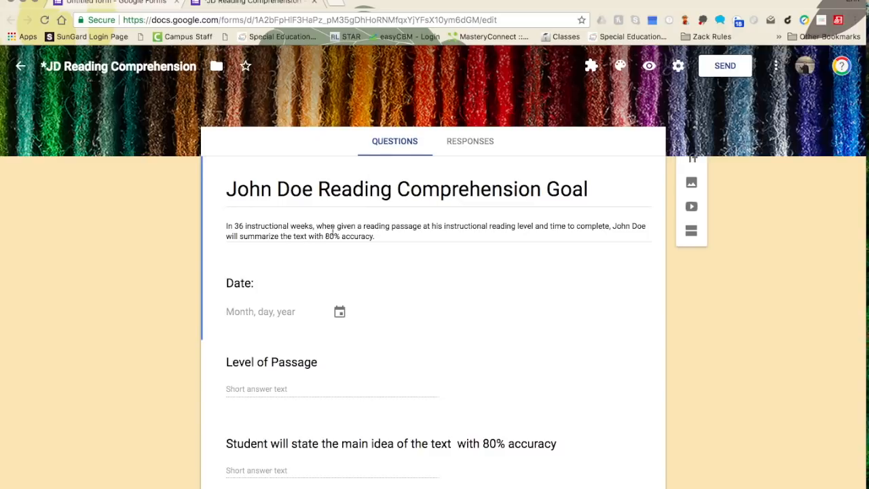
{"action": "left_click", "coordinate": [142, 4]}
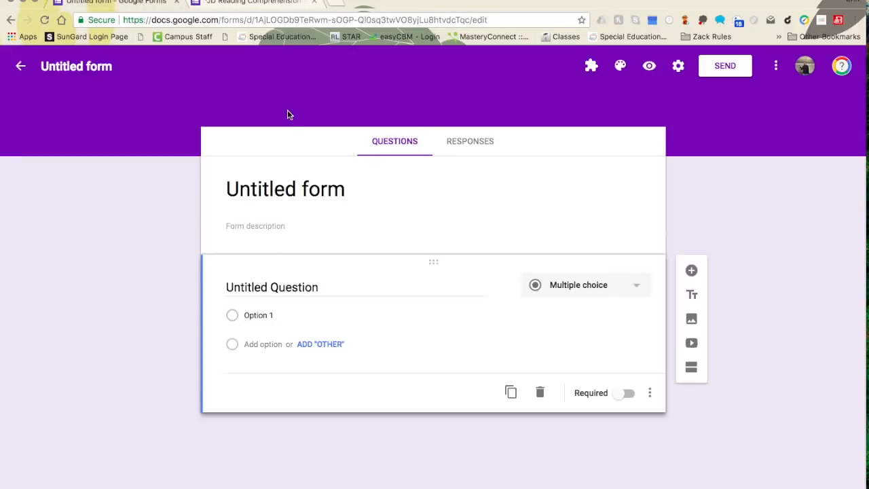
{"action": "left_click", "coordinate": [306, 189]}
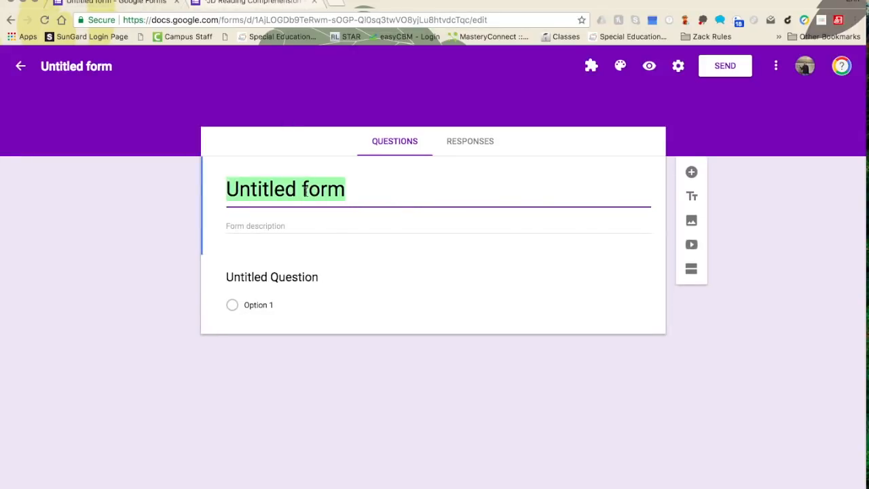
{"action": "type", "text": "Stue"}
{"action": "key", "text": "BackSpace"}
{"action": "type", "text": "dent's"}
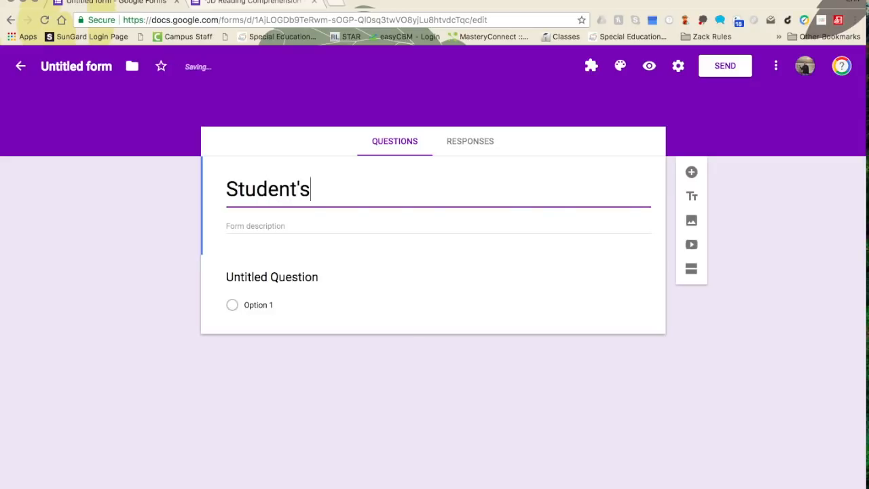
{"action": "type", "text": " Name and"}
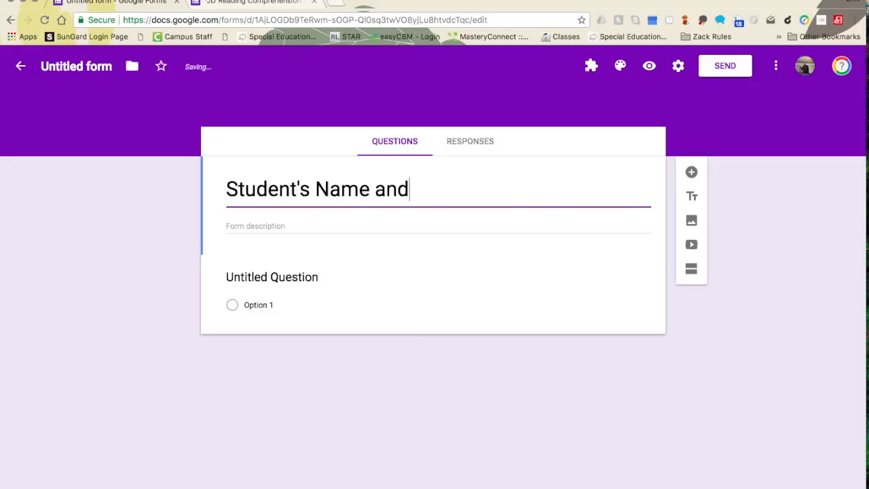
{"action": "type", "text": " Goal Name"}
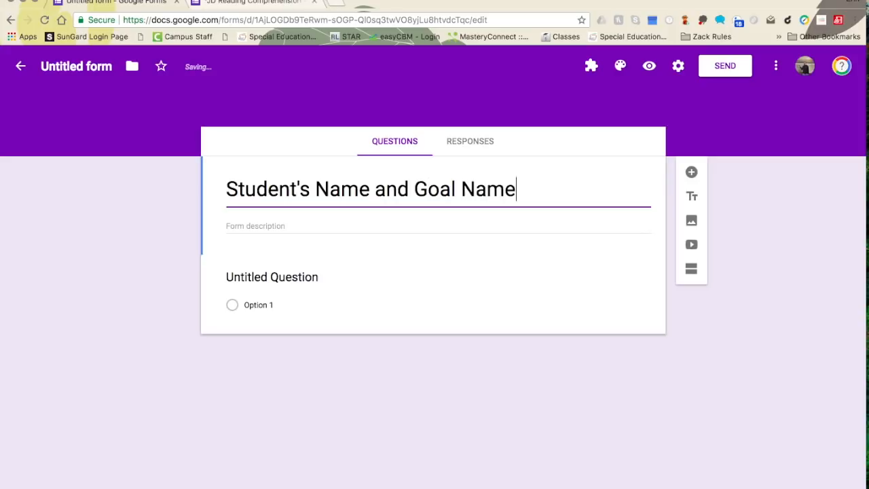
{"action": "left_click", "coordinate": [273, 228]}
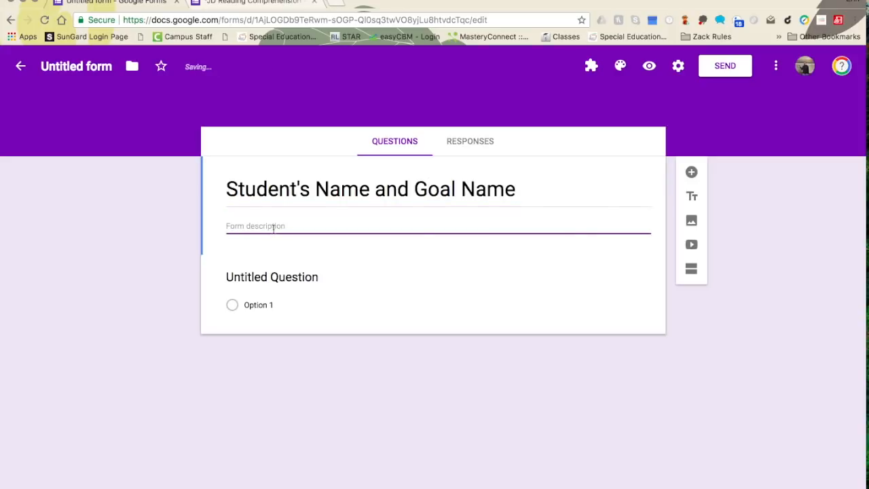
{"action": "type", "text": "IEP GOAL- as stated in the IEP."}
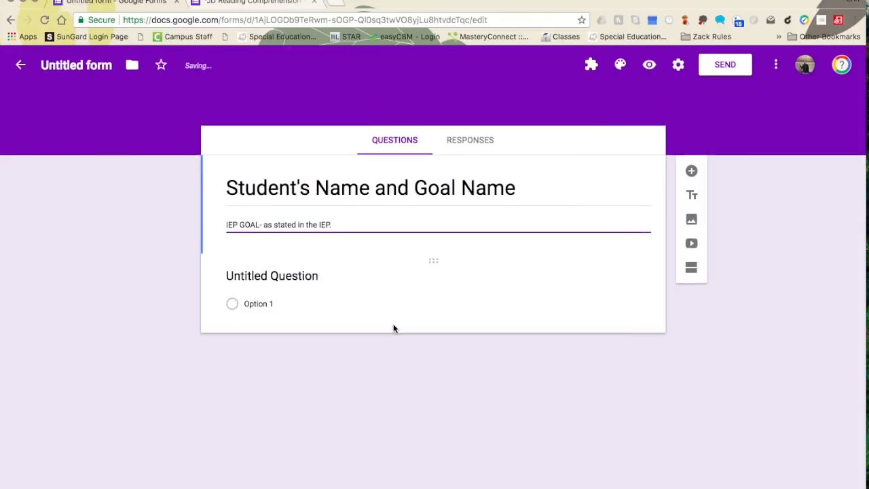
Step: Change the untitled form's first question to the Date type and title it "Date:"
{"action": "left_click", "coordinate": [283, 4]}
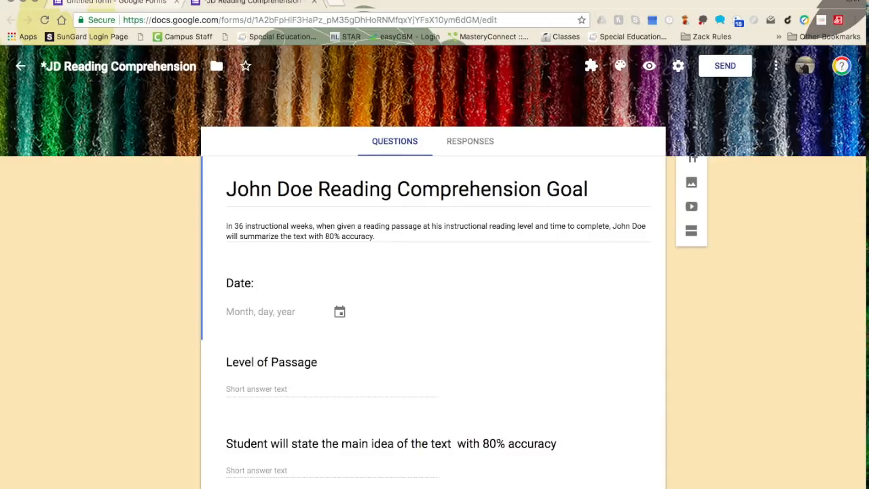
{"action": "left_click", "coordinate": [134, 6]}
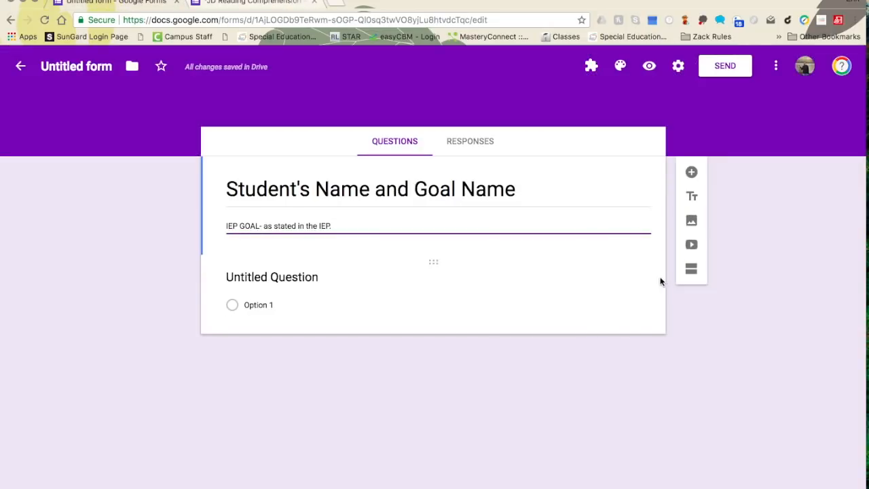
{"action": "left_click", "coordinate": [504, 293]}
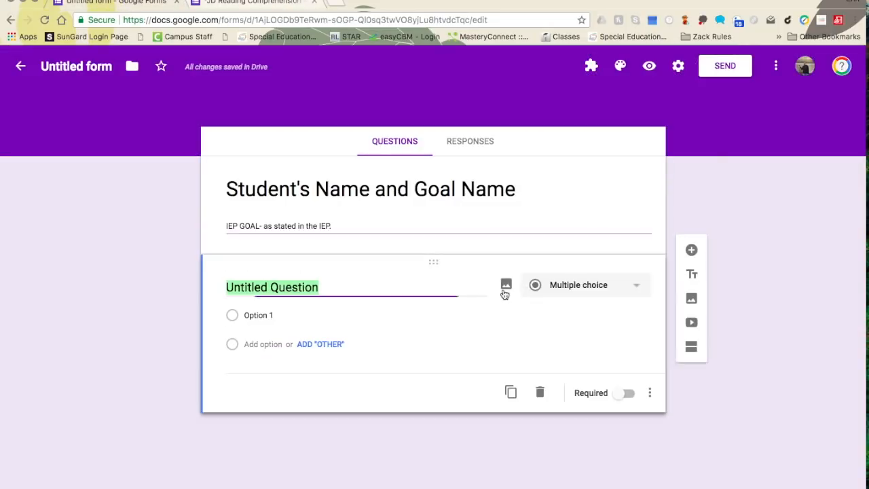
{"action": "left_click", "coordinate": [607, 295]}
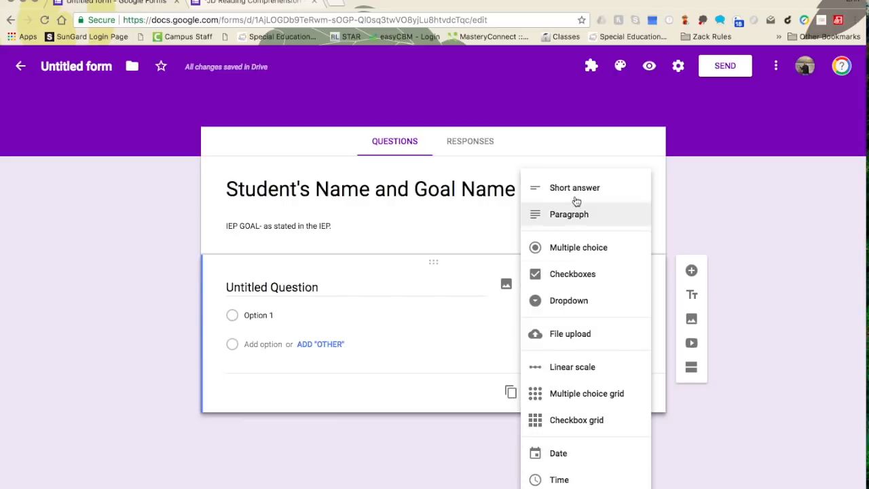
{"action": "left_click", "coordinate": [570, 461]}
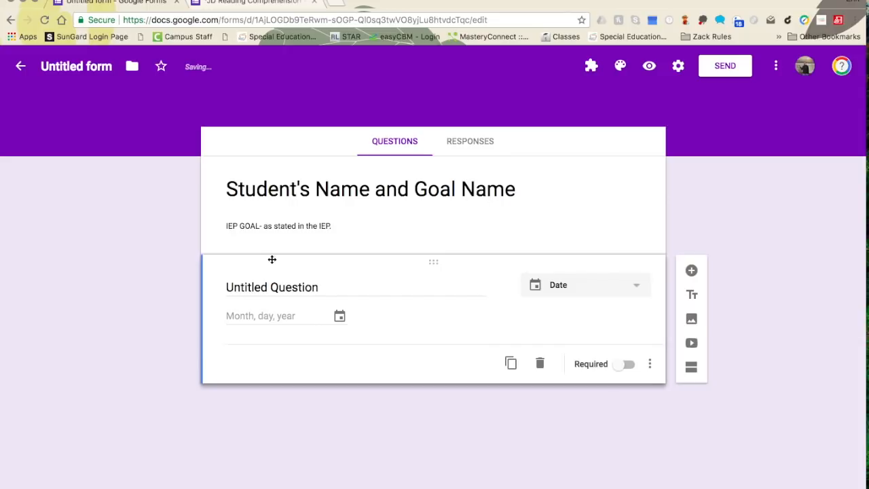
{"action": "left_click", "coordinate": [272, 286]}
{"action": "type", "text": "Date:"}
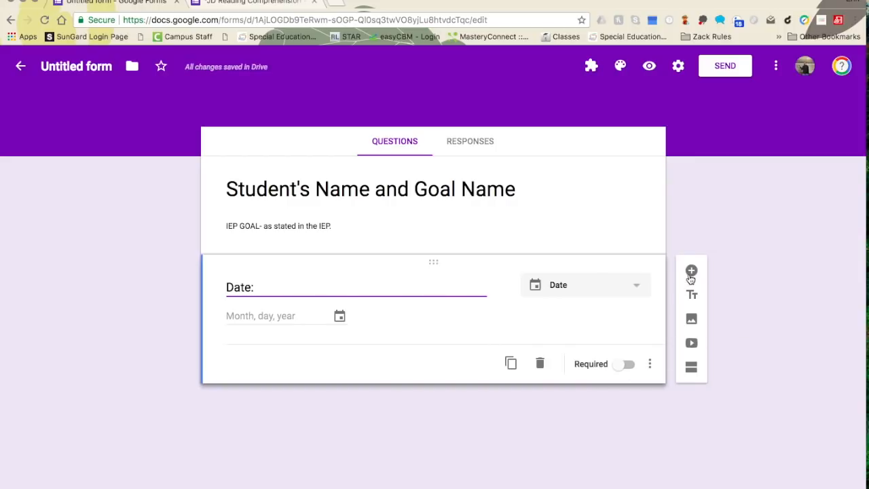
Step: Add a short answer question titled "Objective 1" below the date question
{"action": "left_click", "coordinate": [690, 274]}
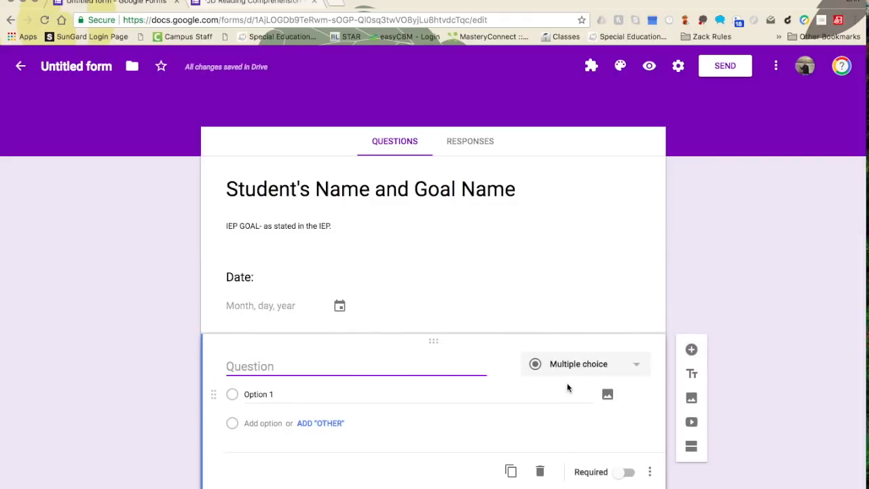
{"action": "left_click", "coordinate": [561, 364]}
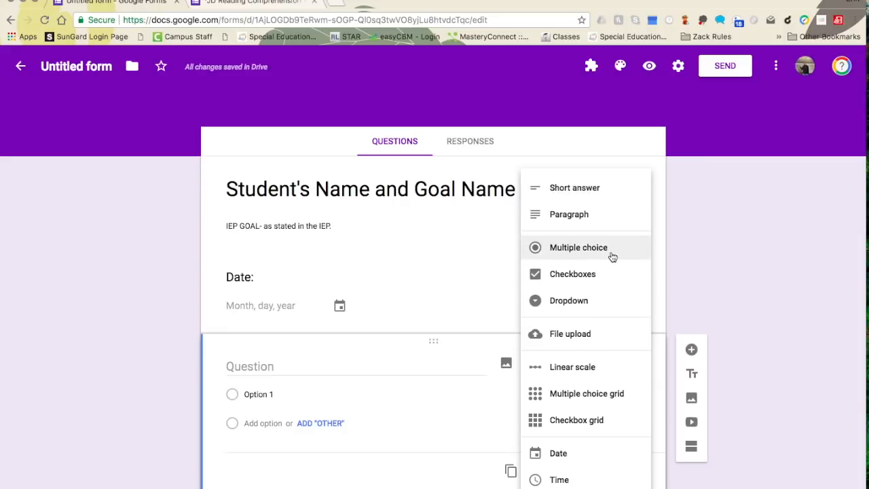
{"action": "left_click", "coordinate": [594, 190]}
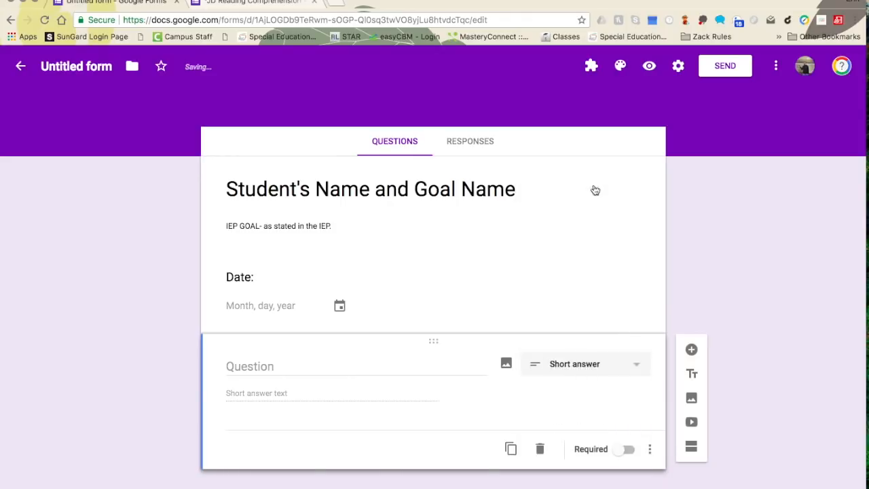
{"action": "left_click", "coordinate": [303, 359]}
{"action": "type", "text": "Objective 1"}
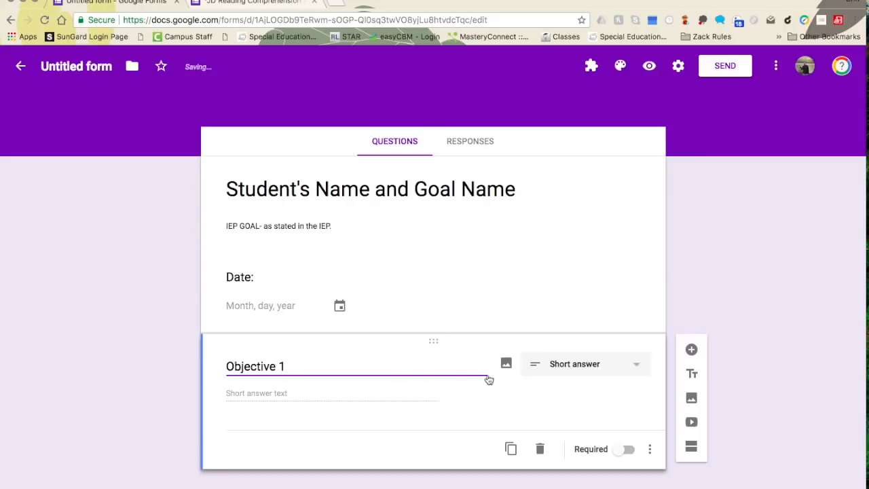
{"action": "left_click", "coordinate": [264, 397]}
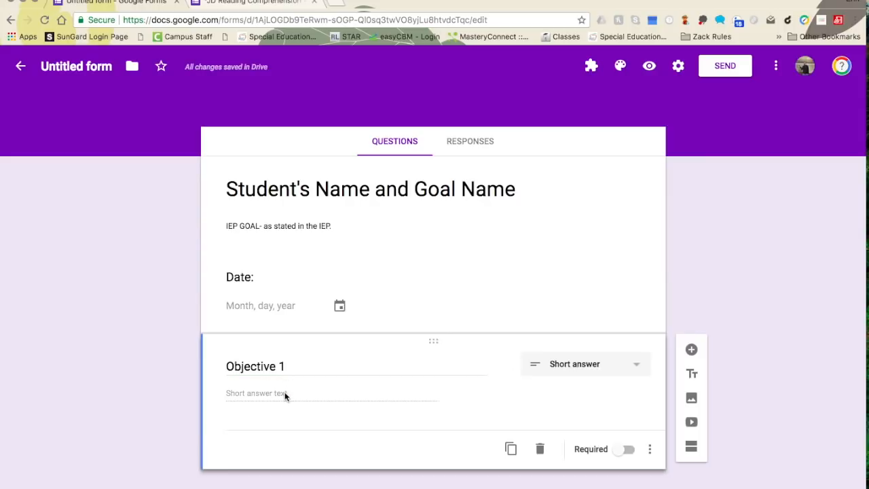
Step: Add a short answer question titled "Objective 2" below Objective 1
{"action": "left_click", "coordinate": [691, 349]}
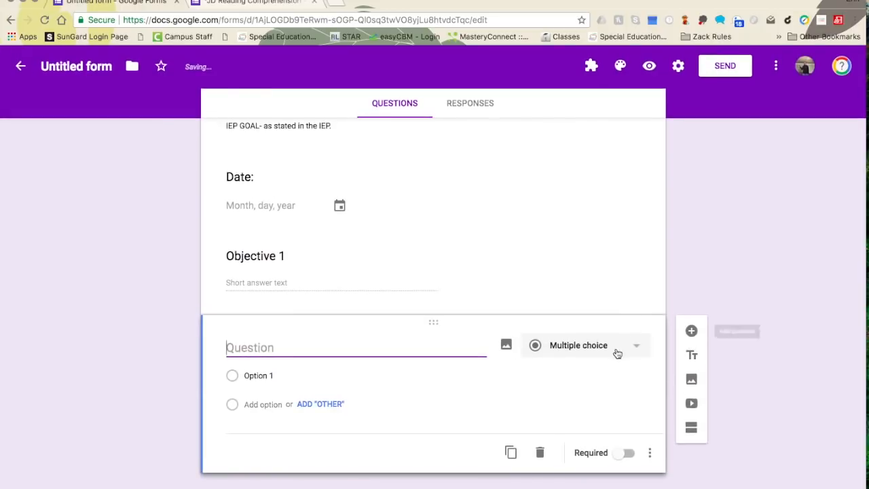
{"action": "left_click", "coordinate": [617, 352]}
{"action": "left_click", "coordinate": [588, 196]}
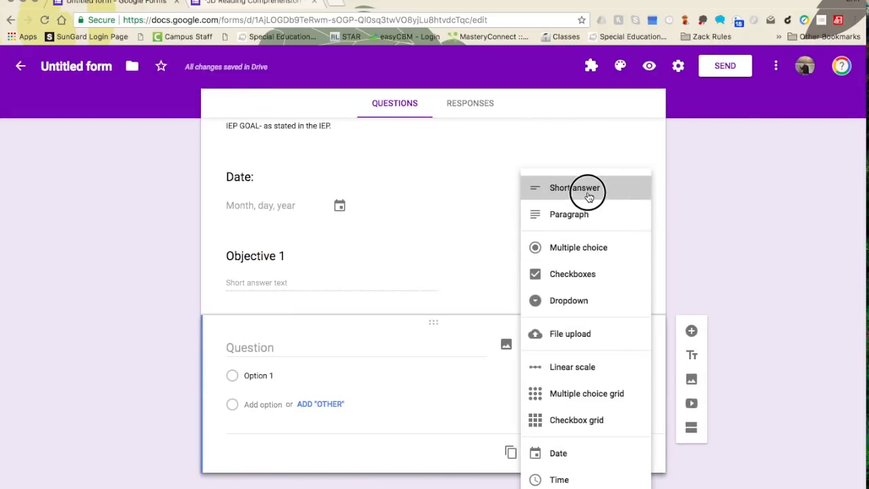
{"action": "left_click", "coordinate": [315, 372]}
{"action": "type", "text": "Objective 2"}
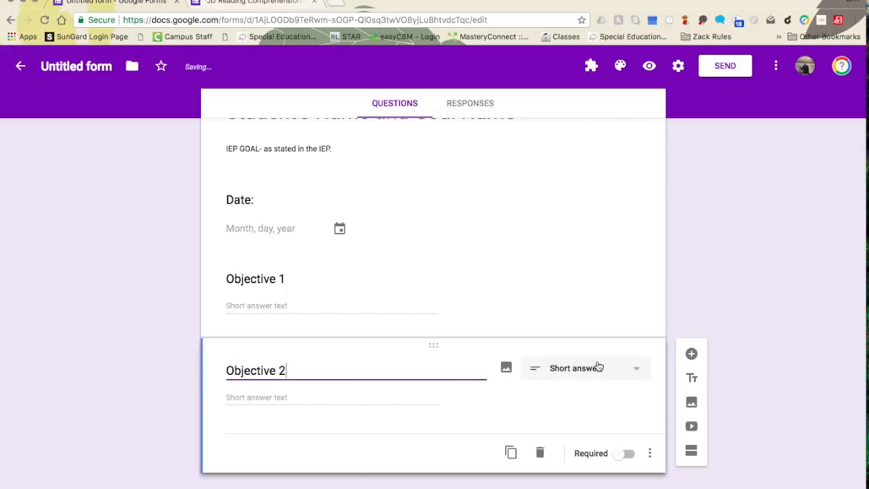
Step: Add a question titled "Objective 3" below Objective 2 and set its type to short answer
{"action": "left_click", "coordinate": [691, 354]}
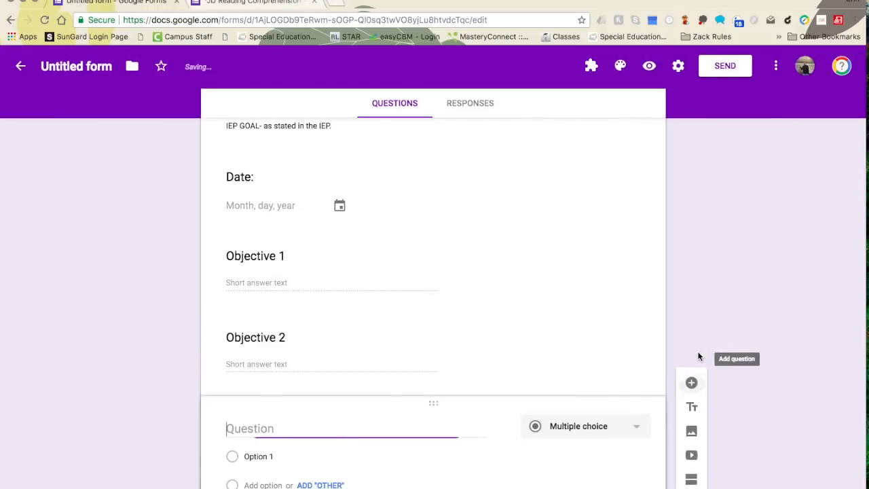
{"action": "type", "text": "Object"}
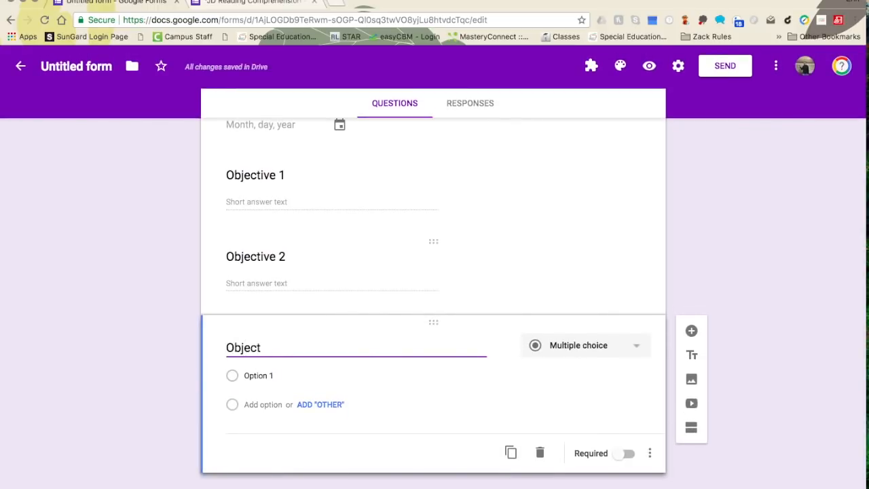
{"action": "type", "text": "uve 3"}
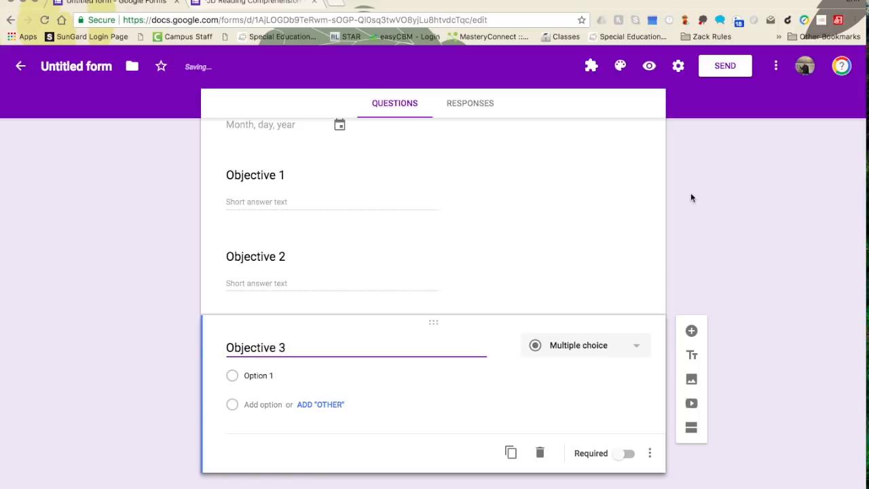
{"action": "left_click", "coordinate": [605, 335]}
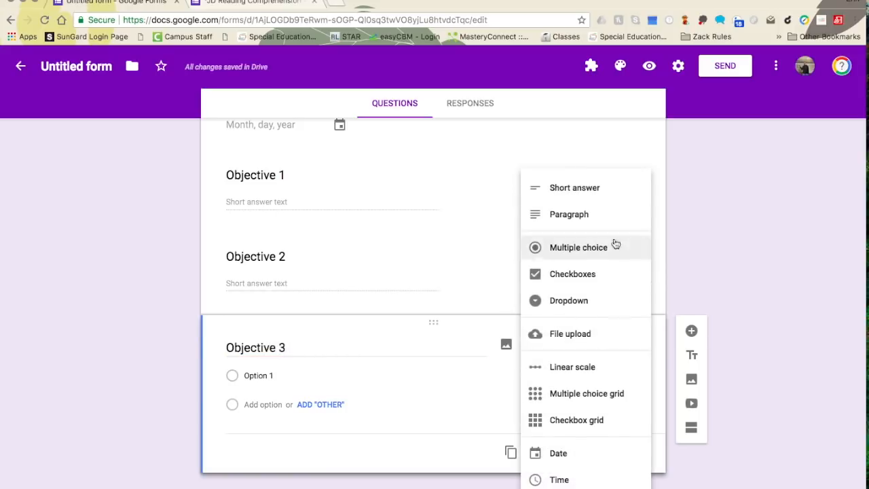
{"action": "left_click", "coordinate": [586, 188]}
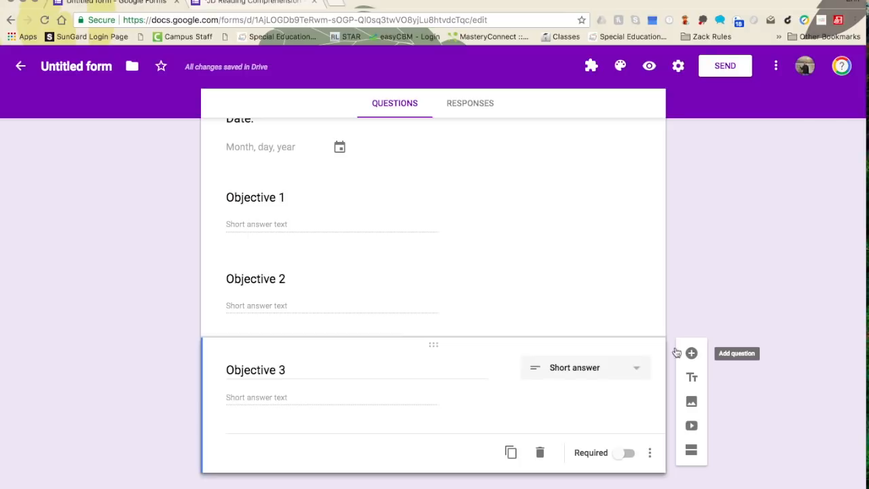
Step: Review the questions in the example reading comprehension form, from the date down to the notes
{"action": "left_click", "coordinate": [278, 10]}
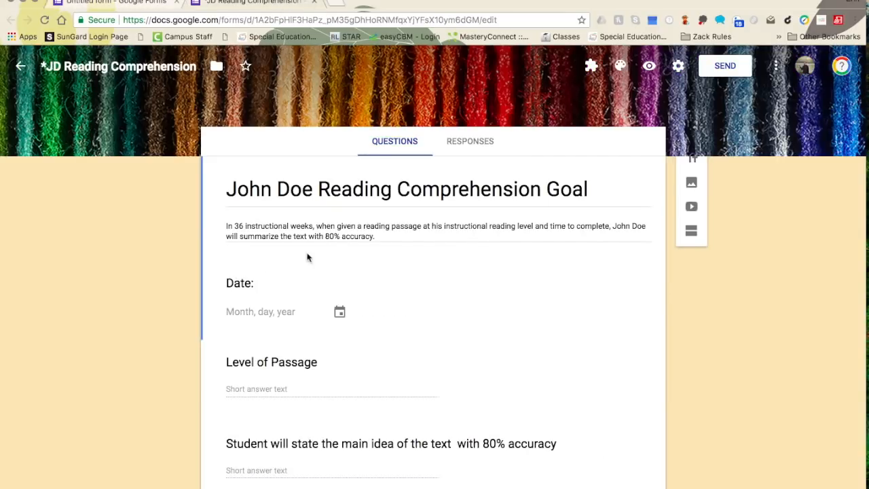
{"action": "scroll", "coordinate": [334, 212], "scroll_direction": "down", "scroll_amount": 3}
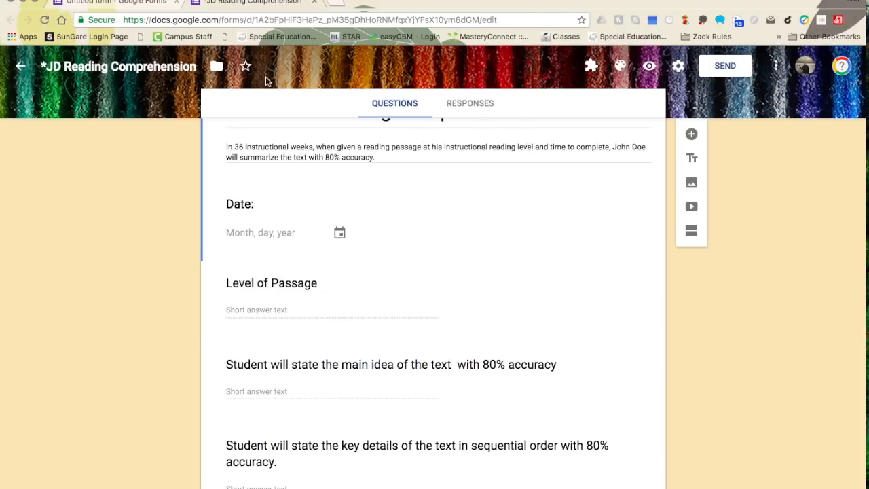
{"action": "scroll", "coordinate": [276, 280], "scroll_direction": "down", "scroll_amount": 1}
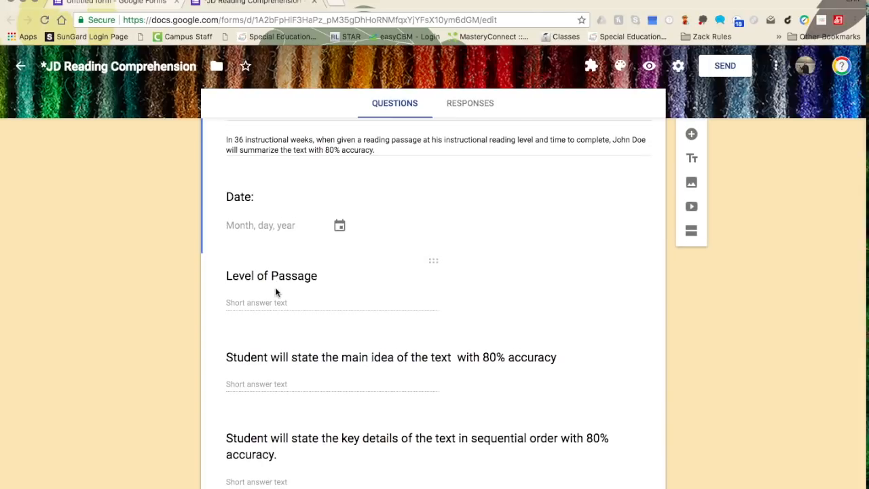
{"action": "scroll", "coordinate": [275, 288], "scroll_direction": "down", "scroll_amount": 5}
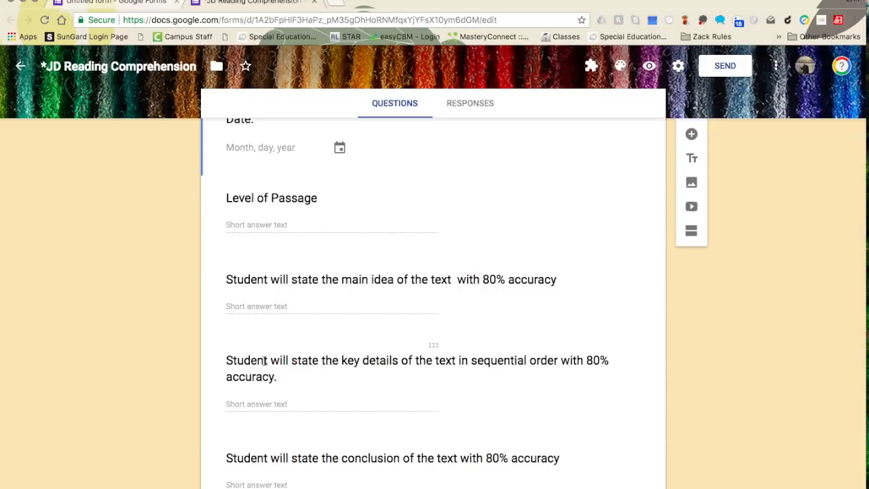
{"action": "scroll", "coordinate": [265, 360], "scroll_direction": "down", "scroll_amount": 6}
{"action": "scroll", "coordinate": [264, 363], "scroll_direction": "down", "scroll_amount": 5}
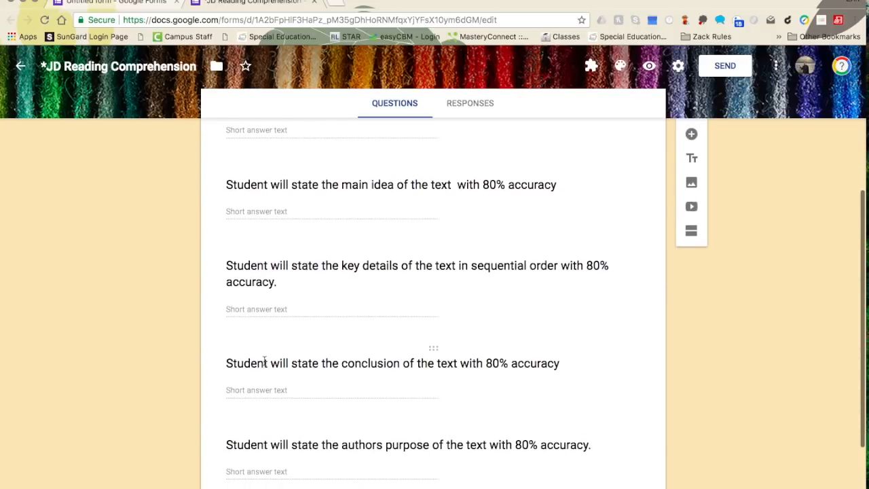
{"action": "scroll", "coordinate": [264, 361], "scroll_direction": "down", "scroll_amount": 1}
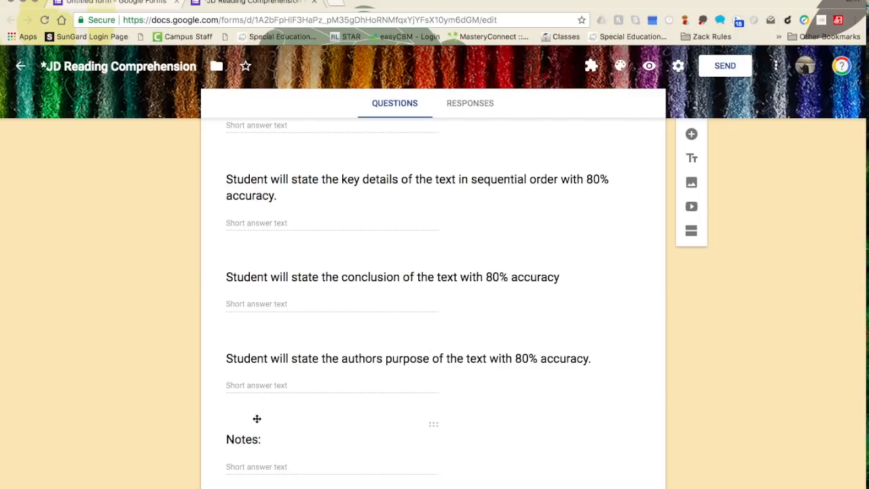
Step: Add a question titled "Notes:" below Objective 3 in the untitled form and set its type to short answer
{"action": "left_click", "coordinate": [102, 4]}
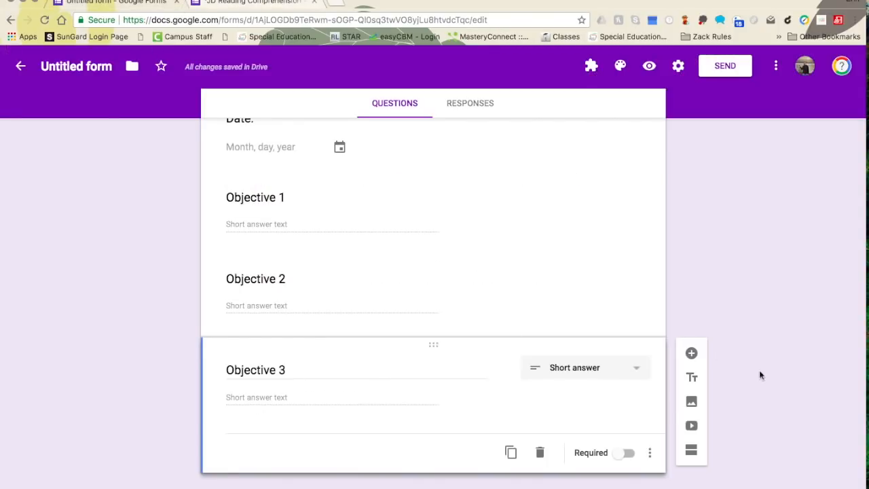
{"action": "left_click", "coordinate": [691, 353]}
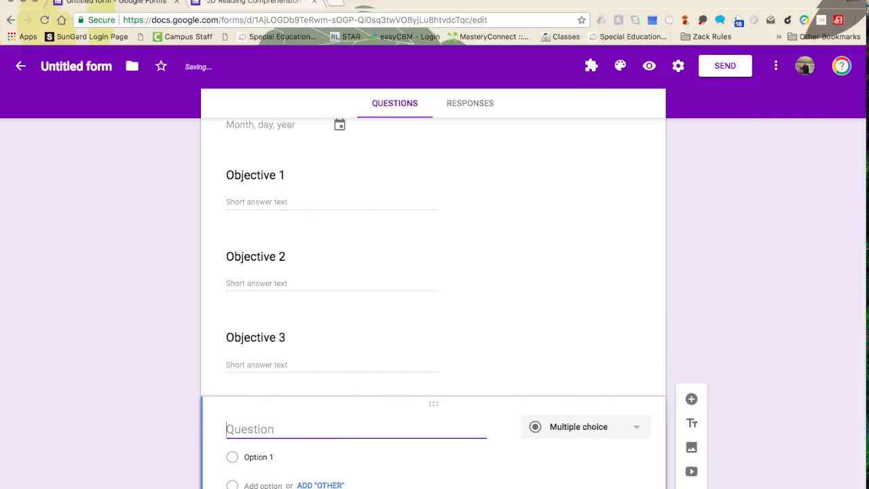
{"action": "type", "text": "Note"}
{"action": "scroll", "coordinate": [704, 332], "scroll_direction": "down", "scroll_amount": 1}
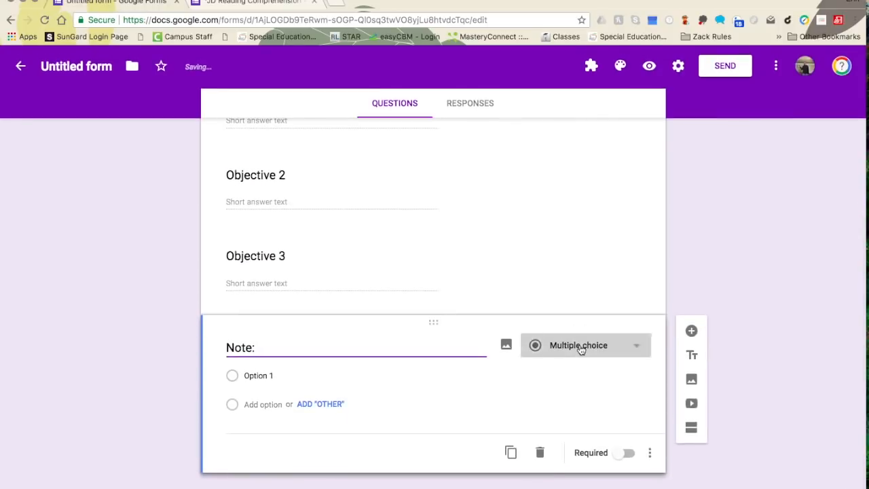
{"action": "left_click", "coordinate": [567, 345]}
{"action": "left_click", "coordinate": [611, 193]}
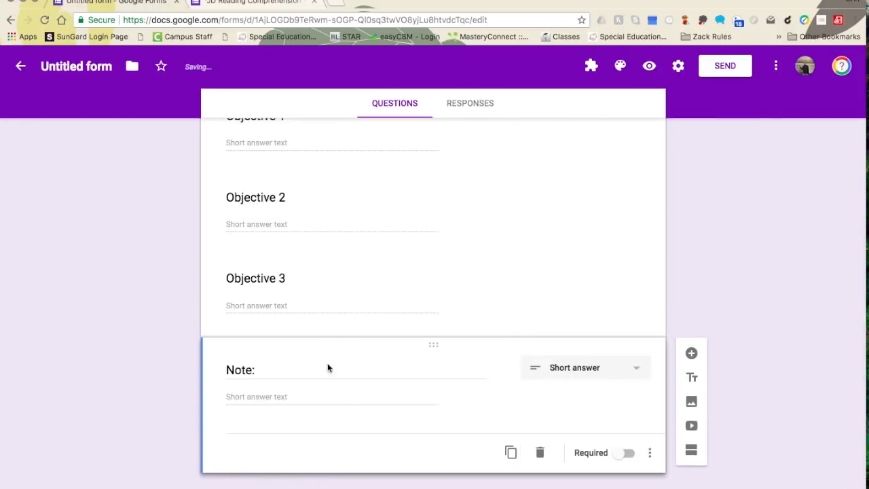
{"action": "triple_click", "coordinate": [252, 373]}
{"action": "left_click", "coordinate": [254, 365]}
{"action": "type", "text": "s"}
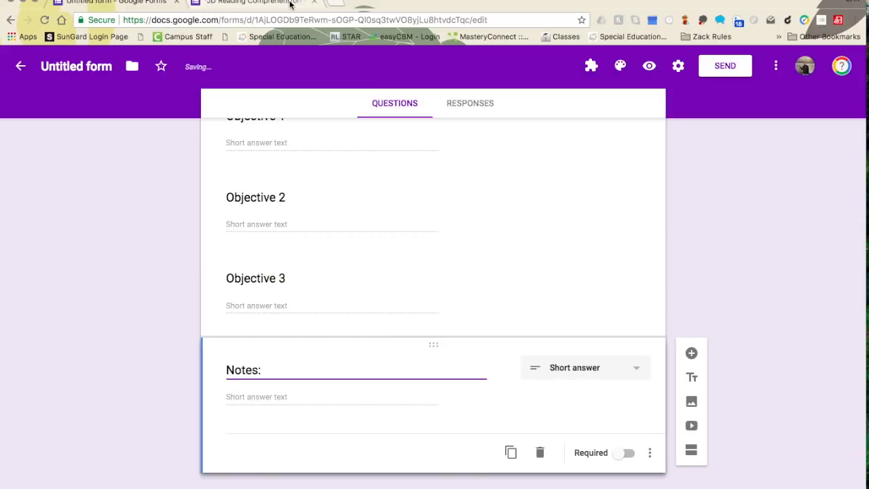
Step: Check the notes question in the example form and review the untitled form from its title down to the notes
{"action": "left_click", "coordinate": [290, 4]}
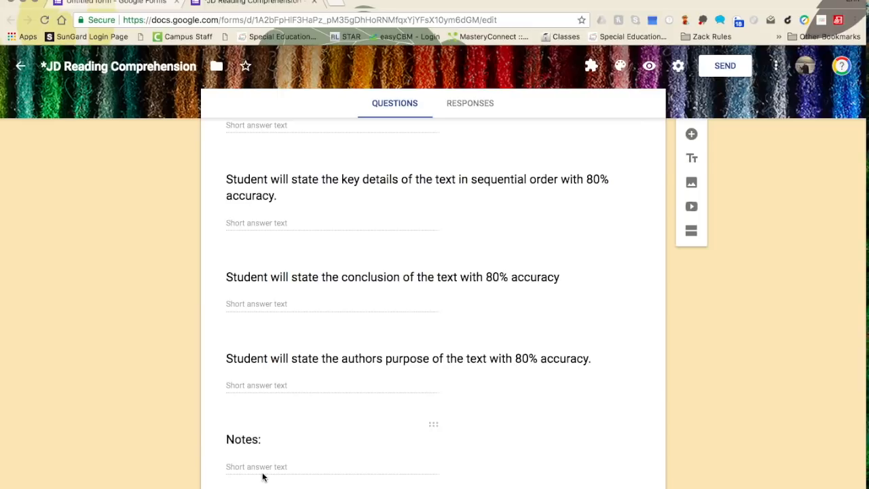
{"action": "left_click", "coordinate": [129, 3]}
{"action": "left_click", "coordinate": [374, 323]}
{"action": "scroll", "coordinate": [374, 322], "scroll_direction": "up", "scroll_amount": 5}
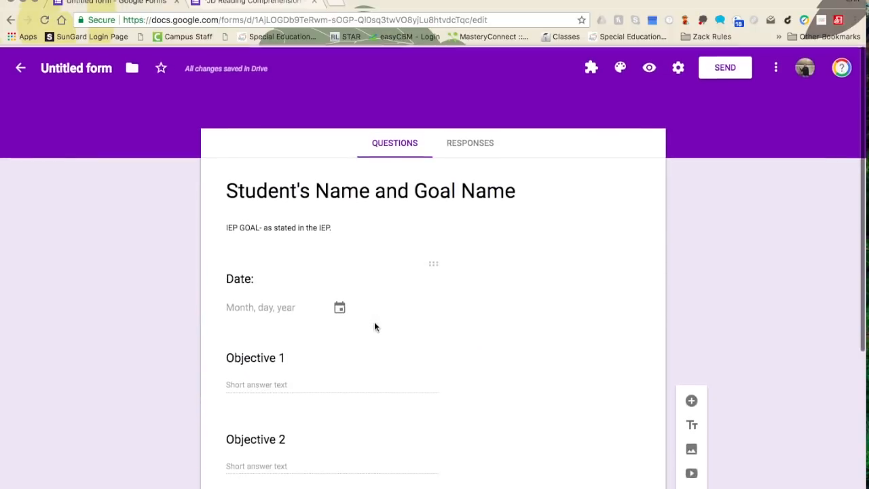
{"action": "scroll", "coordinate": [374, 322], "scroll_direction": "down", "scroll_amount": 3}
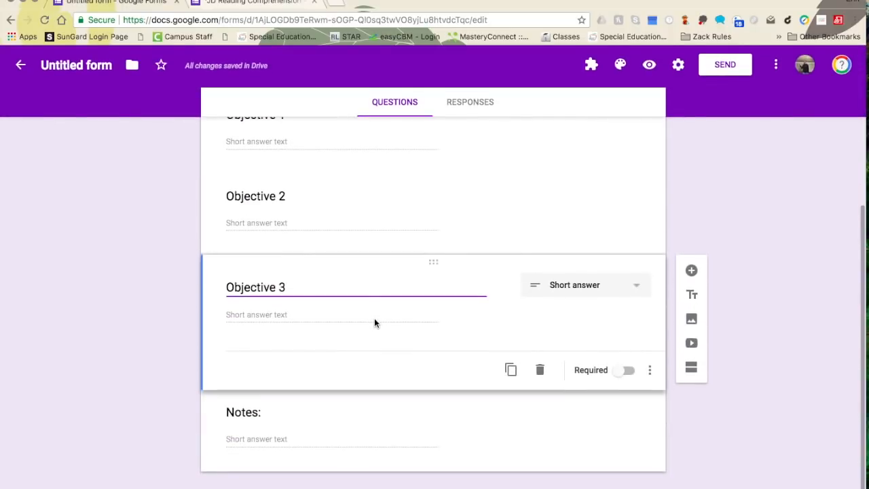
{"action": "scroll", "coordinate": [374, 322], "scroll_direction": "up", "scroll_amount": 5}
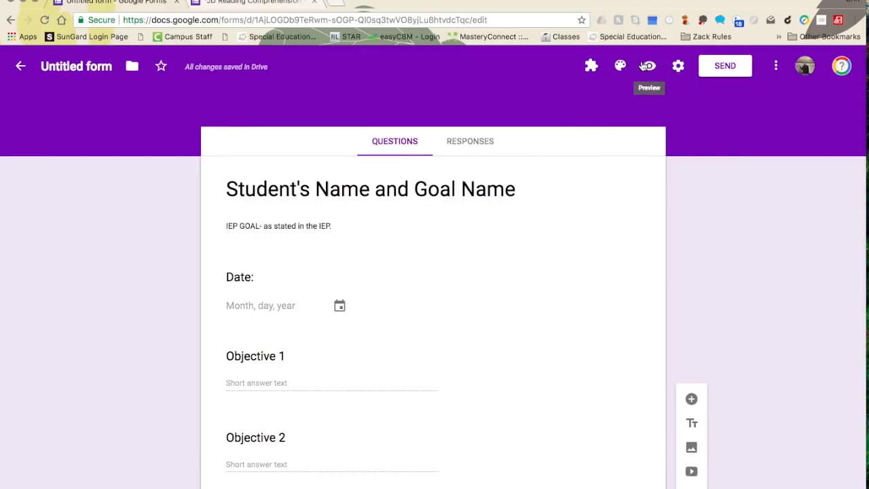
Step: Change the untitled form's theme colour to orange
{"action": "left_click", "coordinate": [622, 65]}
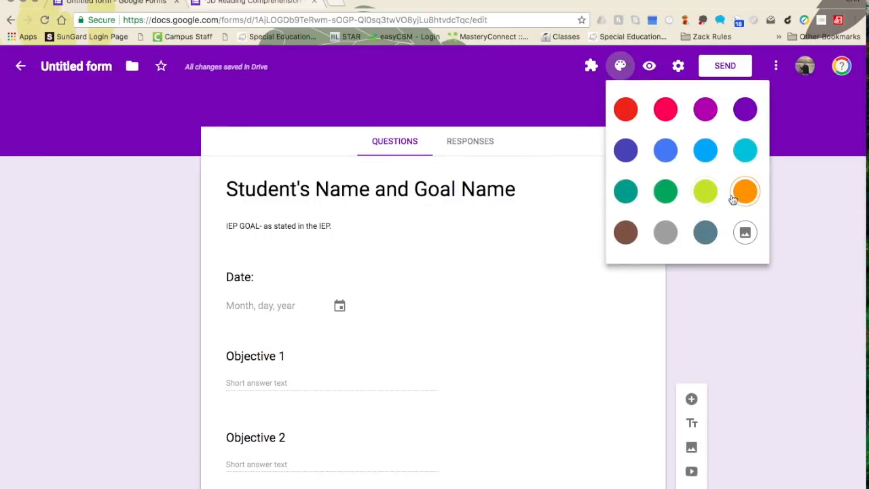
{"action": "left_click", "coordinate": [744, 195]}
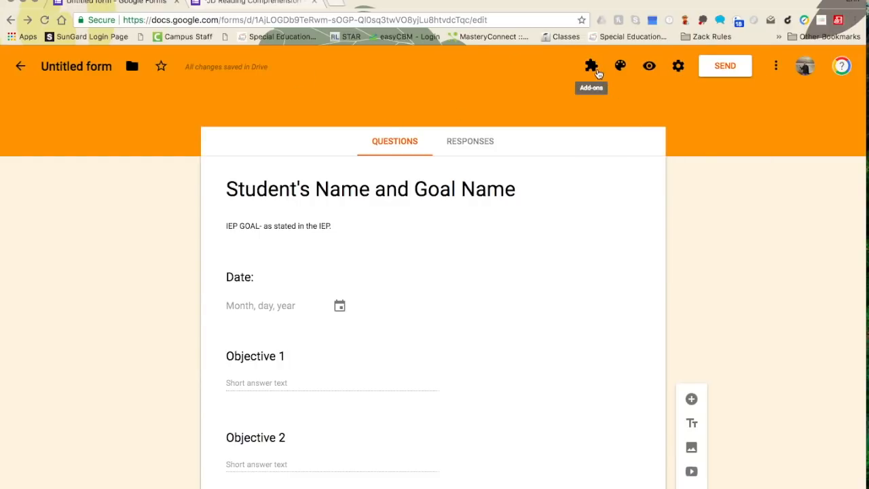
{"action": "left_click", "coordinate": [783, 72]}
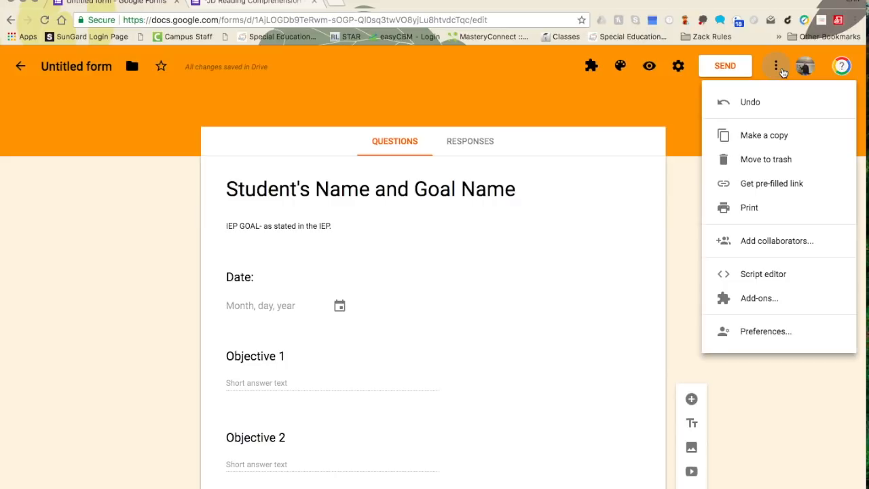
{"action": "left_click", "coordinate": [602, 105]}
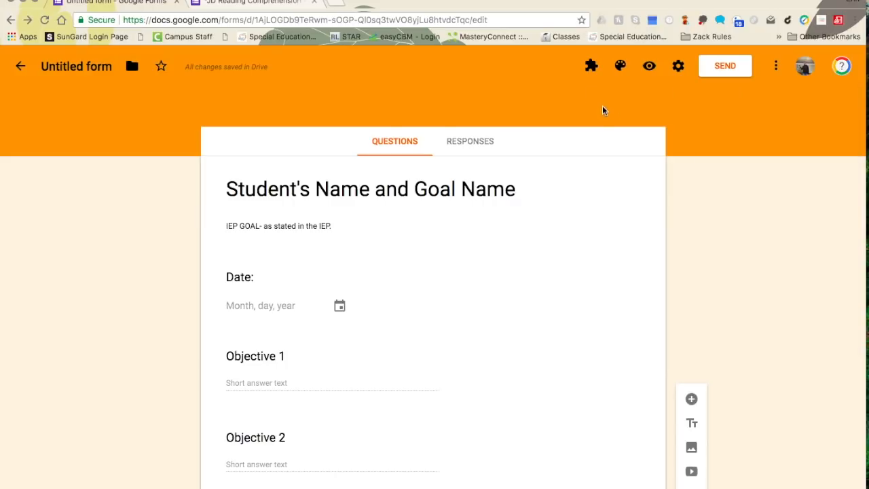
{"action": "scroll", "coordinate": [602, 110], "scroll_direction": "down", "scroll_amount": 3}
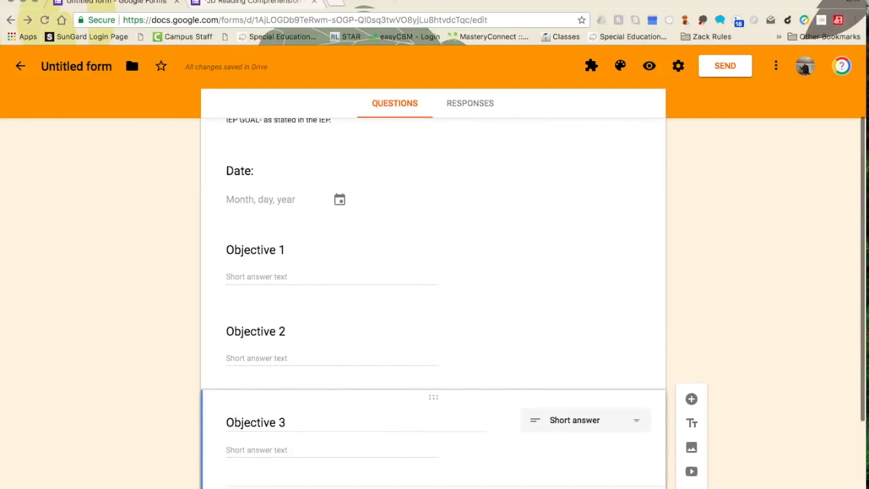
Step: Open a preview of the example reading comprehension form and look over its questions
{"action": "left_click", "coordinate": [268, 2]}
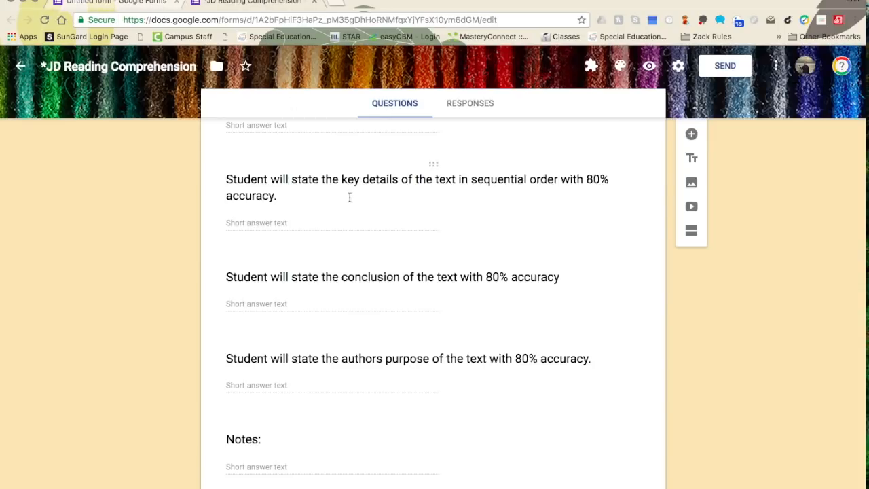
{"action": "scroll", "coordinate": [349, 197], "scroll_direction": "up", "scroll_amount": 10}
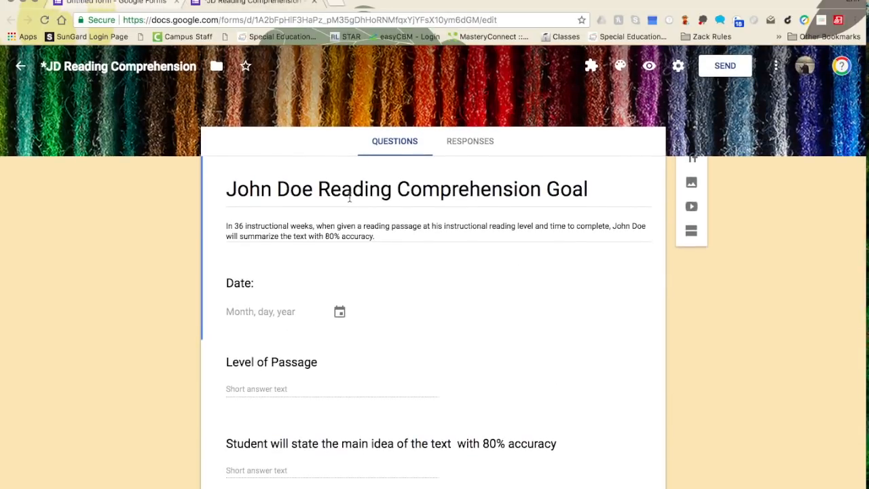
{"action": "left_click", "coordinate": [657, 70]}
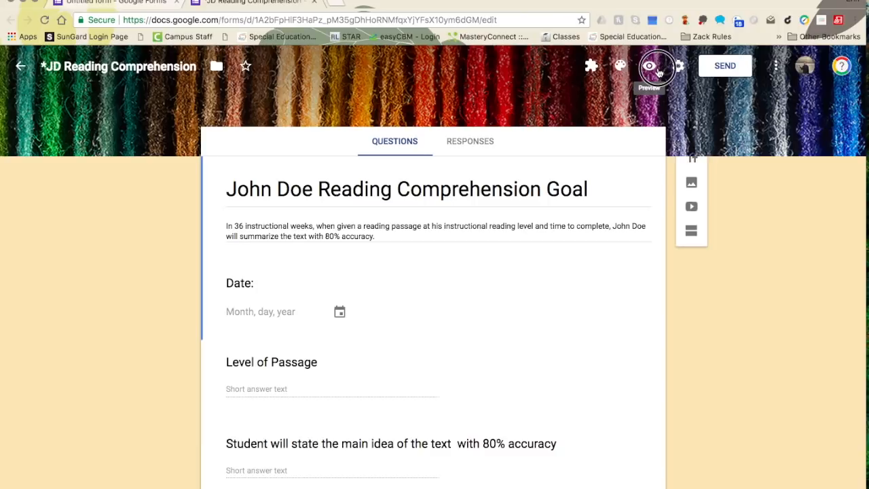
{"action": "scroll", "coordinate": [328, 160], "scroll_direction": "down", "scroll_amount": 1}
{"action": "scroll", "coordinate": [329, 160], "scroll_direction": "down", "scroll_amount": 1}
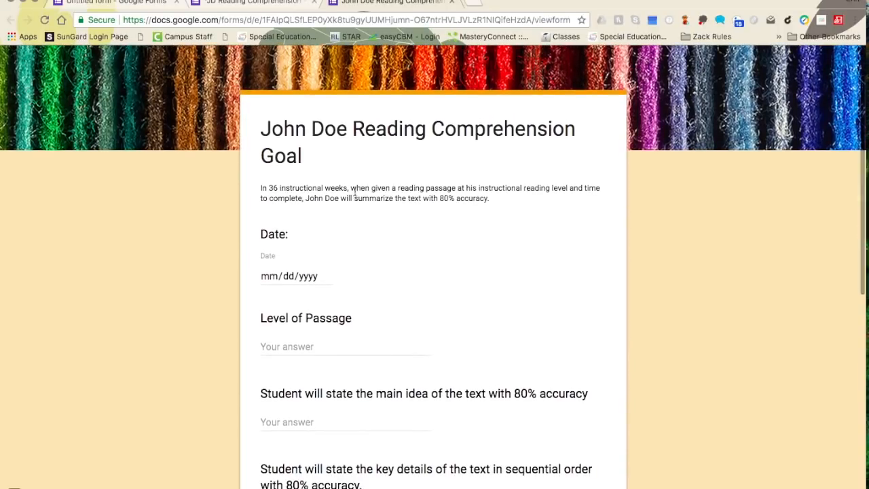
{"action": "scroll", "coordinate": [277, 304], "scroll_direction": "down", "scroll_amount": 2}
{"action": "scroll", "coordinate": [276, 304], "scroll_direction": "up", "scroll_amount": 2}
{"action": "scroll", "coordinate": [276, 304], "scroll_direction": "down", "scroll_amount": 1}
Step: Fill in the previewed form's date as 06/22/2018 and the level of passage as 2.5
{"action": "left_click", "coordinate": [295, 265]}
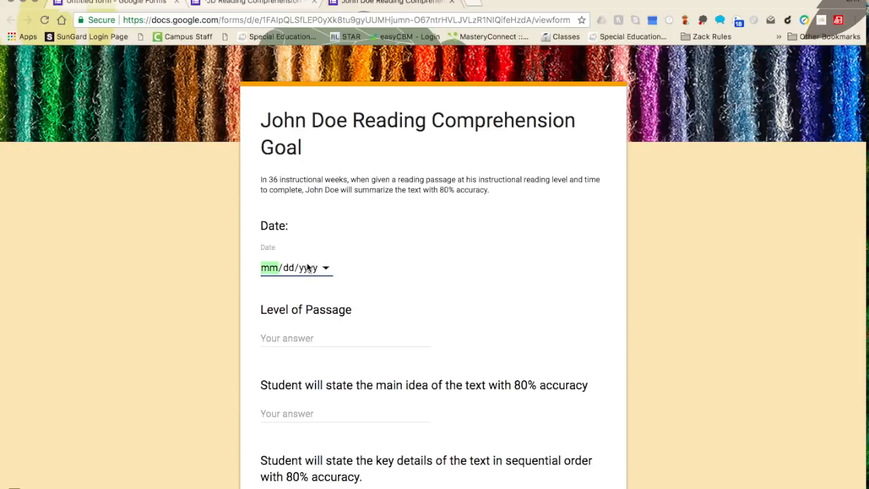
{"action": "left_click", "coordinate": [309, 268]}
{"action": "left_click", "coordinate": [325, 269]}
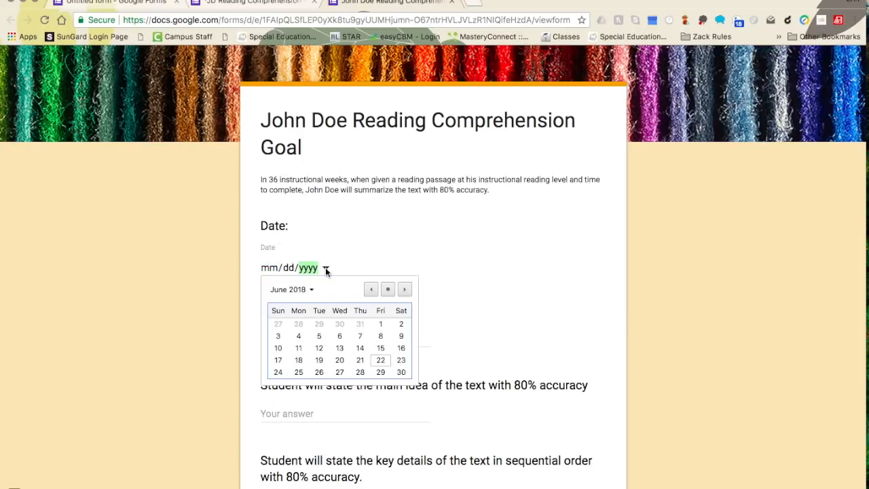
{"action": "left_click", "coordinate": [382, 360]}
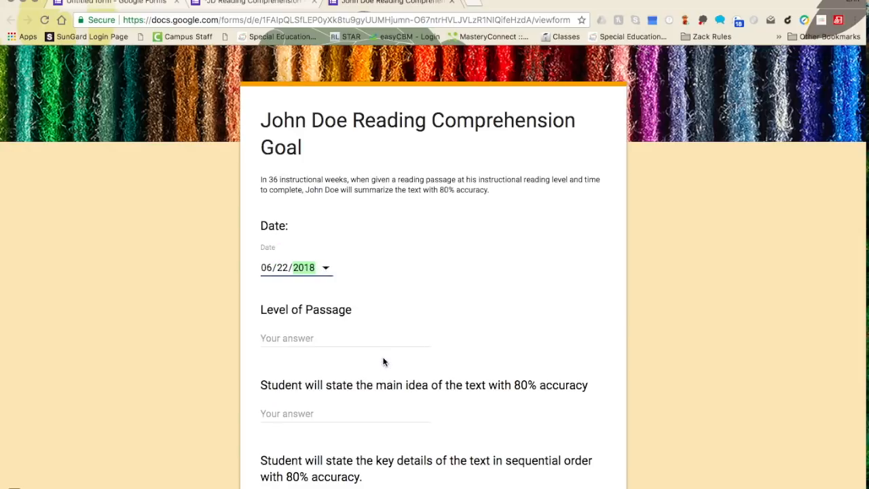
{"action": "left_click", "coordinate": [326, 341]}
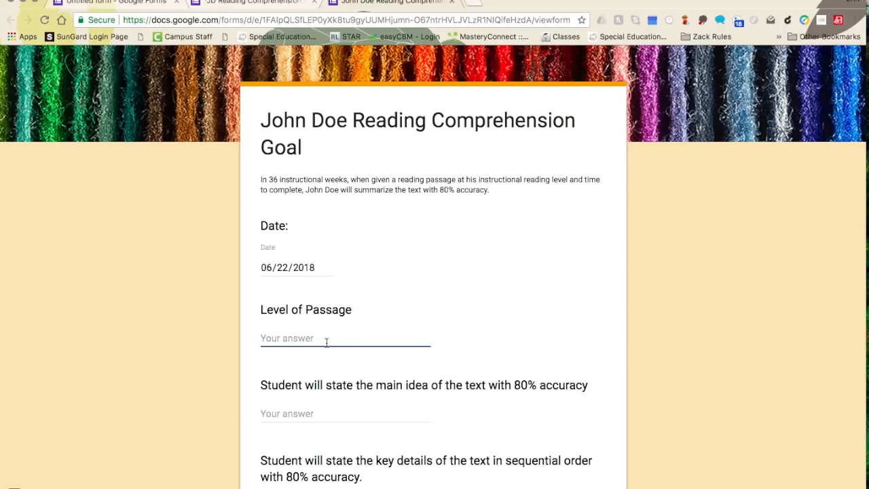
{"action": "type", "text": "2.5"}
{"action": "scroll", "coordinate": [326, 353], "scroll_direction": "down", "scroll_amount": 2}
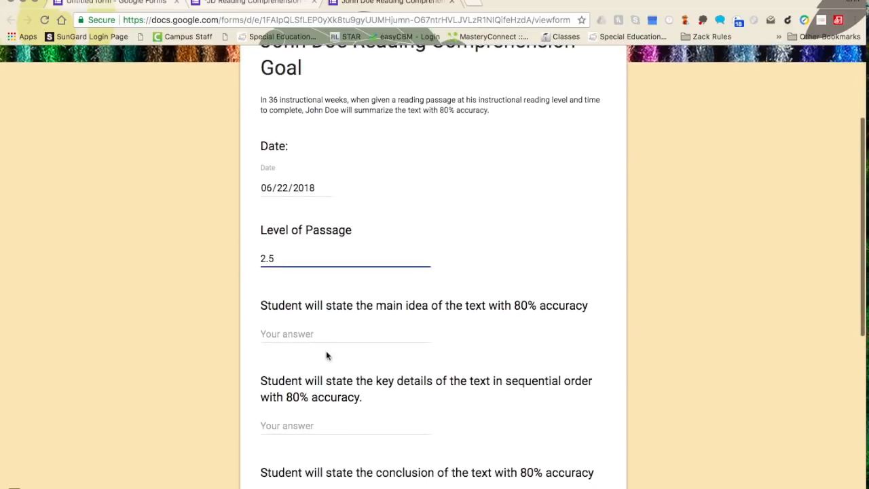
Step: Enter 0% as the answer to the main idea objective
{"action": "left_click", "coordinate": [349, 330]}
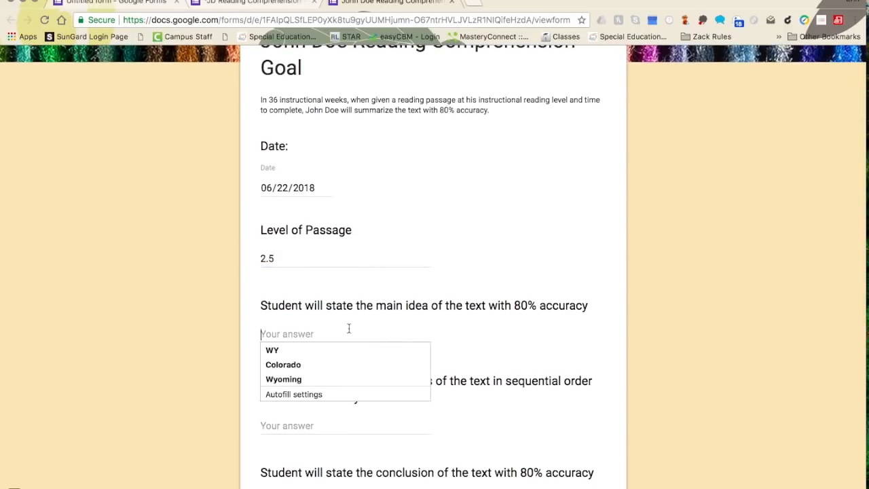
{"action": "type", "text": "50"}
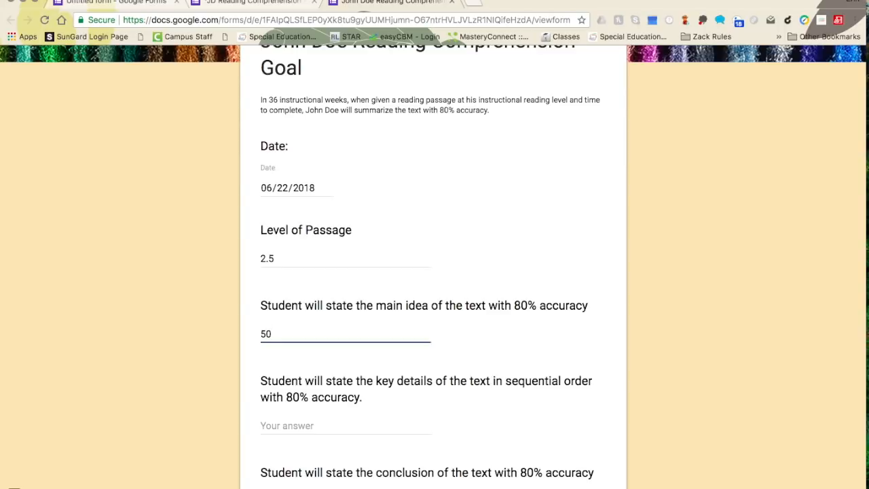
{"action": "type", "text": "%"}
{"action": "key", "text": "BackSpace"}
{"action": "key", "text": "BackSpace"}
{"action": "key", "text": "BackSpace"}
{"action": "type", "text": "0%"}
{"action": "scroll", "coordinate": [364, 265], "scroll_direction": "down", "scroll_amount": 3}
Step: Enter 40% for the key details objective, 34% for the conclusion objective and 23% for the authors purpose objective
{"action": "left_click", "coordinate": [407, 285]}
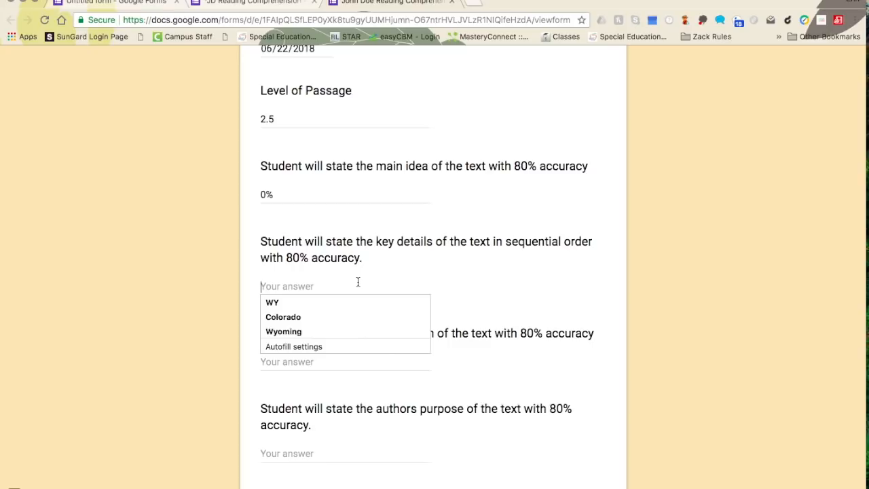
{"action": "type", "text": "40%"}
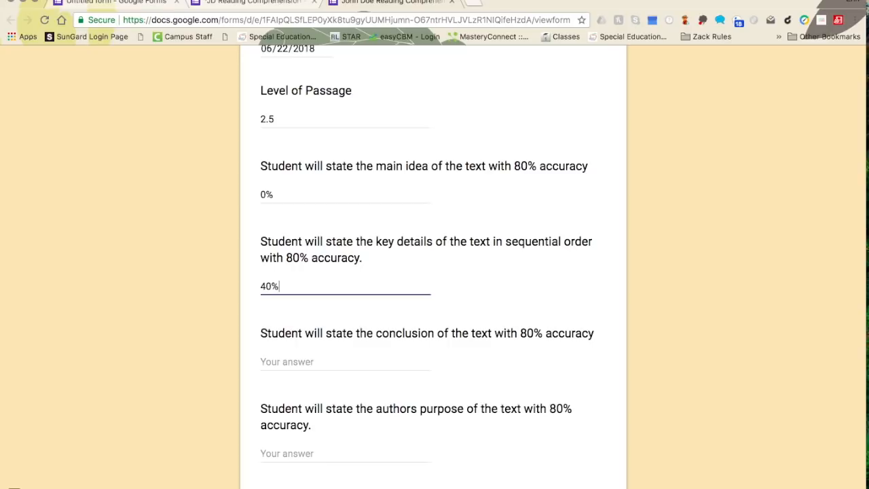
{"action": "left_click", "coordinate": [363, 357]}
{"action": "type", "text": "34%"}
{"action": "scroll", "coordinate": [368, 357], "scroll_direction": "down", "scroll_amount": 2}
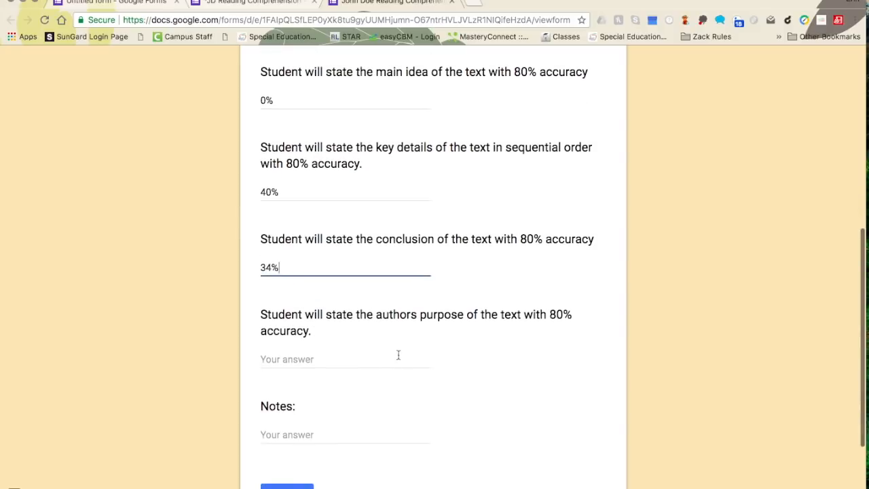
{"action": "left_click", "coordinate": [399, 355]}
{"action": "type", "text": "23"}
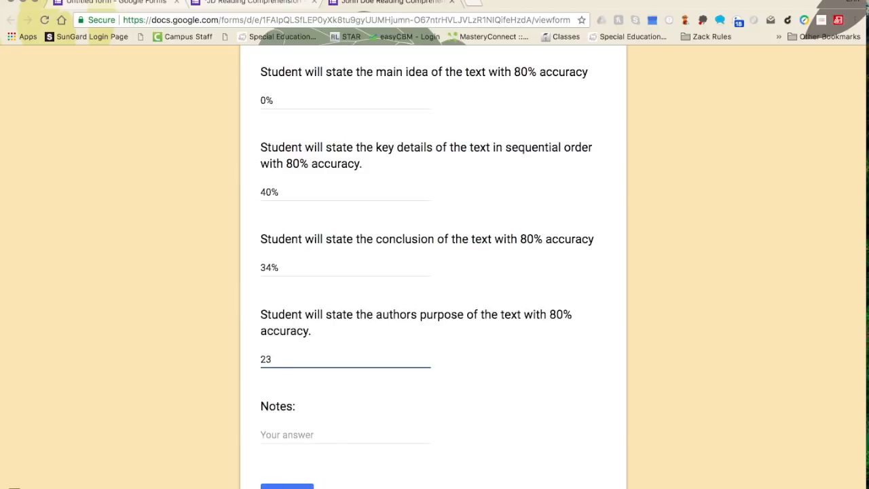
{"action": "type", "text": "%"}
{"action": "scroll", "coordinate": [353, 265], "scroll_direction": "down", "scroll_amount": 2}
Step: Enter the note "Great day today!" and submit the response
{"action": "left_click", "coordinate": [305, 302]}
{"action": "type", "text": "Great day today!"}
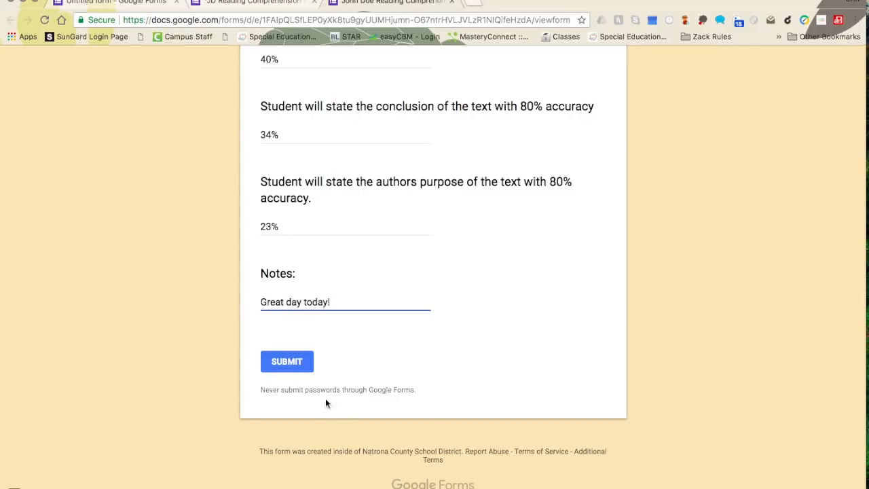
{"action": "left_click", "coordinate": [293, 362]}
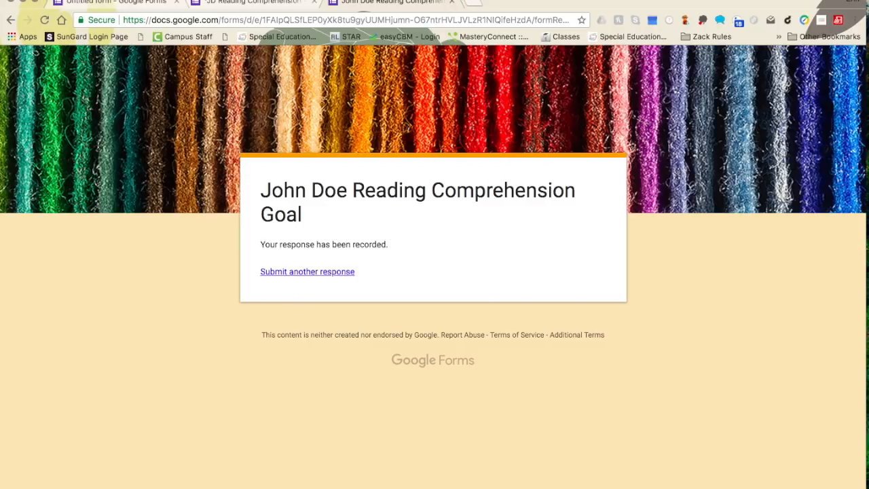
Step: Close the submitted form and review the summary of responses for the example reading comprehension form
{"action": "left_click", "coordinate": [454, 4]}
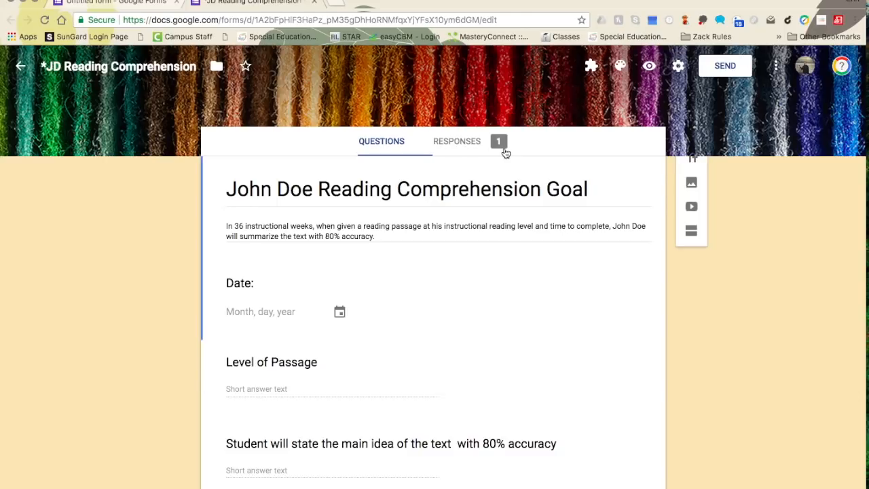
{"action": "left_click", "coordinate": [475, 145]}
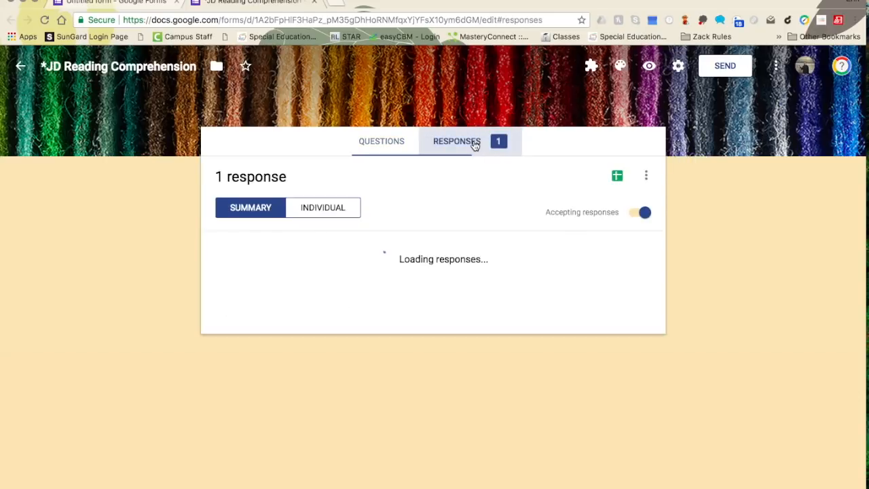
{"action": "left_click", "coordinate": [323, 210]}
{"action": "left_click", "coordinate": [280, 212]}
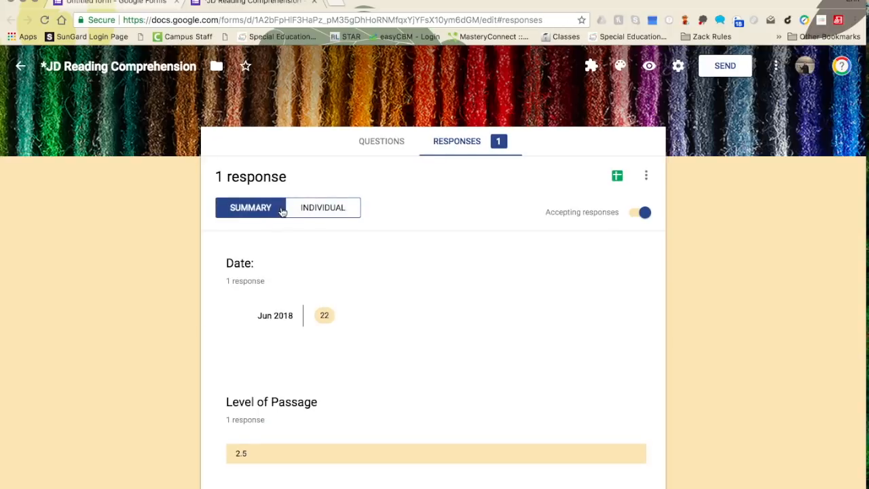
{"action": "scroll", "coordinate": [341, 395], "scroll_direction": "down", "scroll_amount": 10}
{"action": "scroll", "coordinate": [341, 395], "scroll_direction": "up", "scroll_amount": 10}
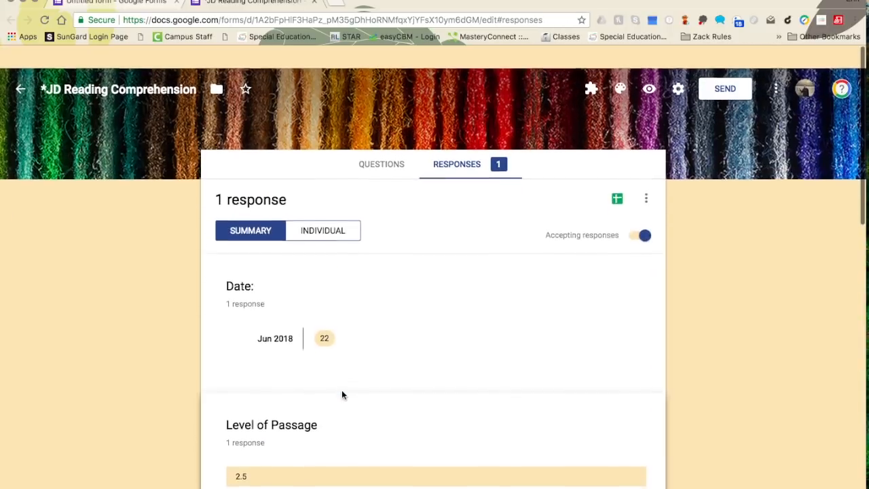
Step: Create a new spreadsheet for the form's responses and collapse its Timestamp column out of sight
{"action": "left_click", "coordinate": [619, 181]}
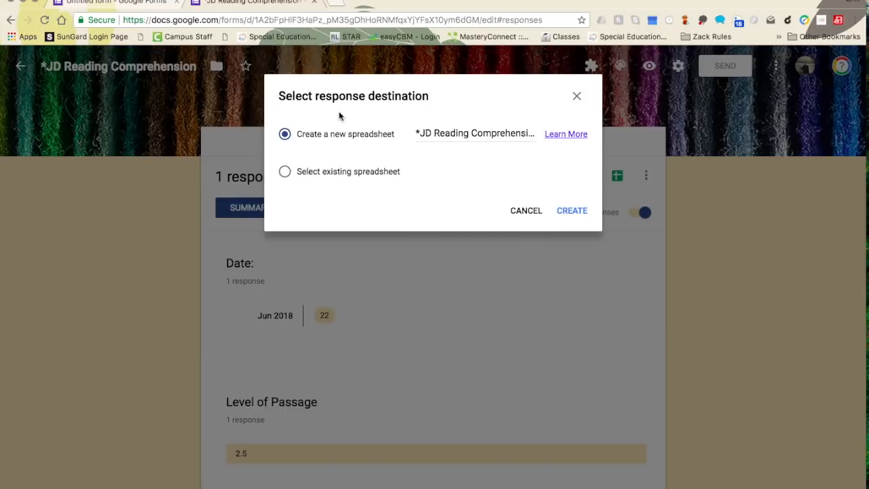
{"action": "left_click", "coordinate": [581, 214]}
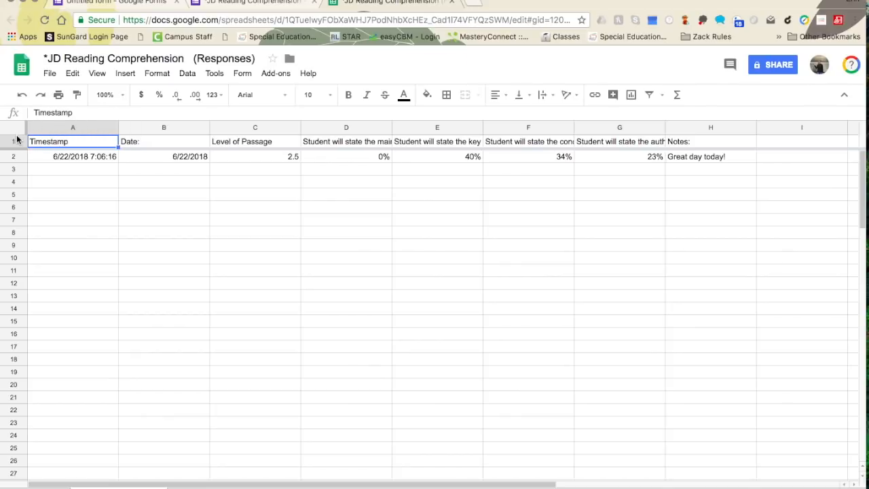
{"action": "left_click_drag", "start_coordinate": [118, 127], "coordinate": [29, 127]}
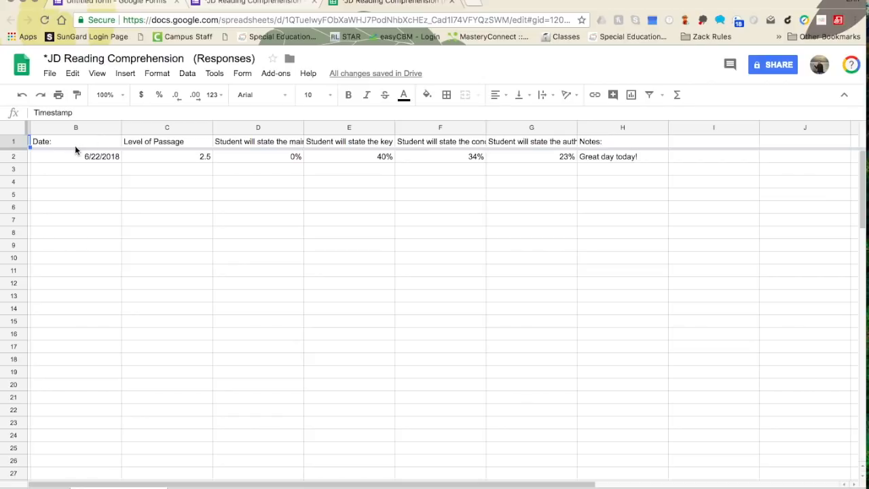
Step: Format the cells from Date to Notes in rows 1 to 3 with wrapped text, centred horizontally and vertically
{"action": "mouse_move", "coordinate": [66, 146]}
{"action": "left_mouse_down"}
{"action": "mouse_move", "coordinate": [589, 202]}
{"action": "mouse_move", "coordinate": [590, 163]}
{"action": "left_mouse_up"}
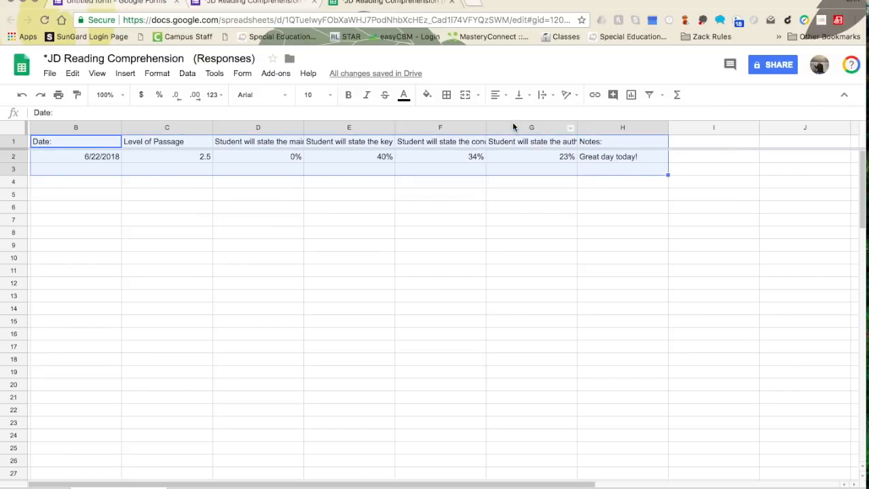
{"action": "left_click", "coordinate": [518, 95]}
{"action": "left_click", "coordinate": [547, 116]}
{"action": "left_click", "coordinate": [540, 95]}
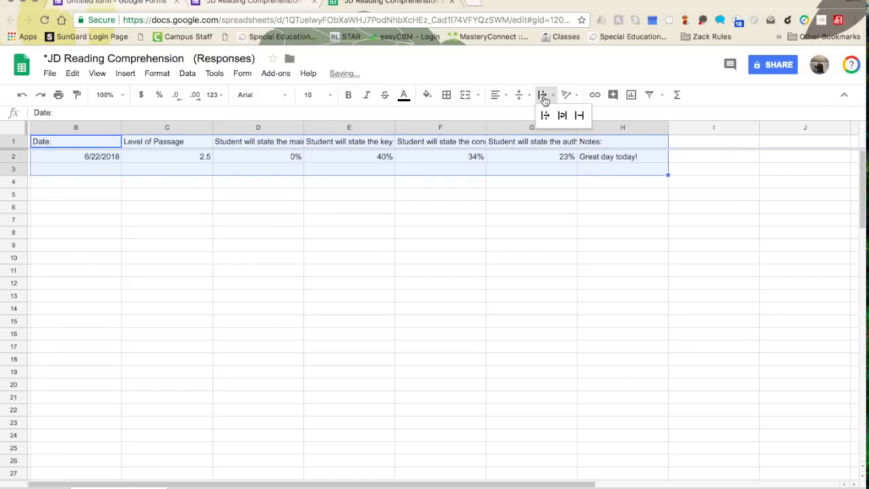
{"action": "left_click", "coordinate": [562, 115]}
{"action": "left_click", "coordinate": [495, 94]}
{"action": "left_click", "coordinate": [518, 114]}
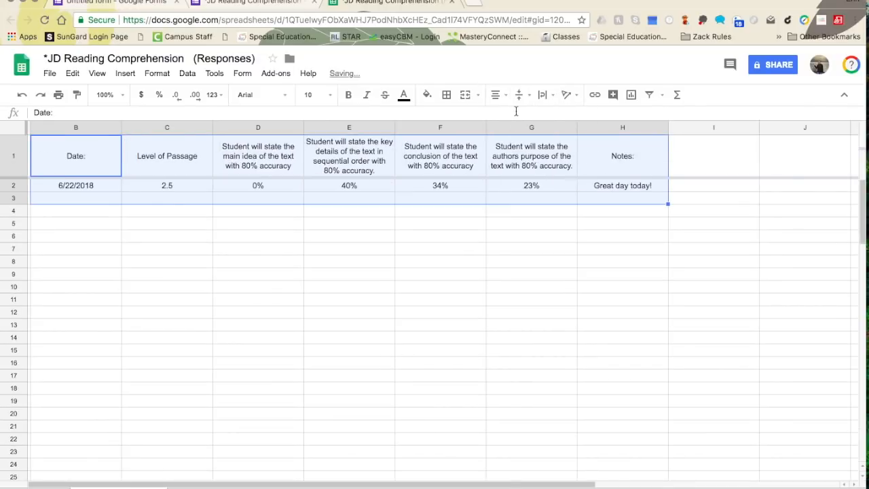
{"action": "left_click", "coordinate": [484, 325]}
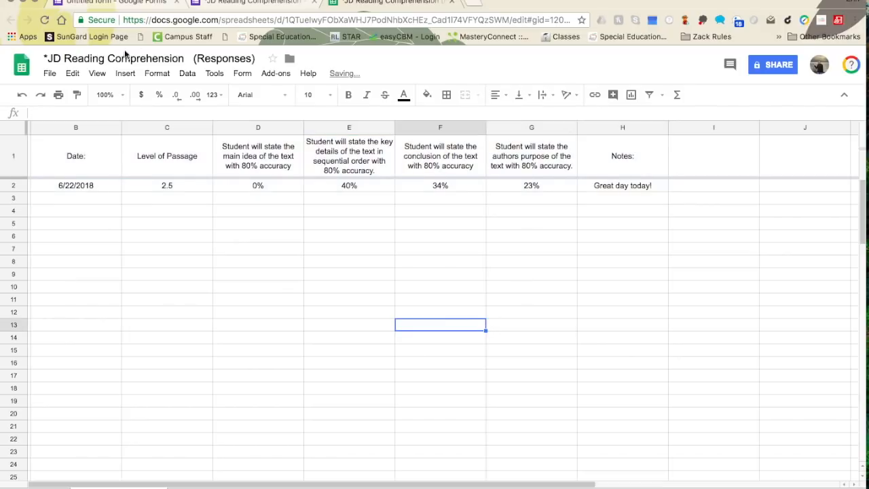
Step: Return to the questions of the reading comprehension form and open its preview for a second response
{"action": "left_click", "coordinate": [238, 2]}
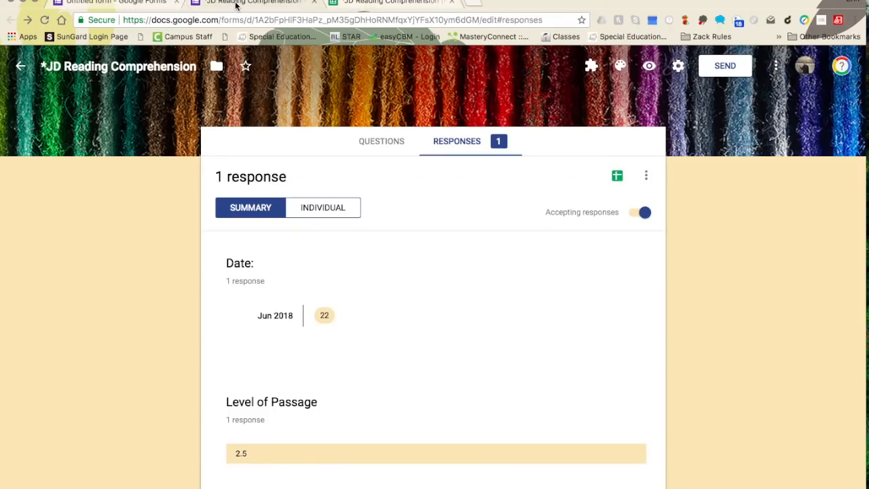
{"action": "left_click", "coordinate": [388, 142]}
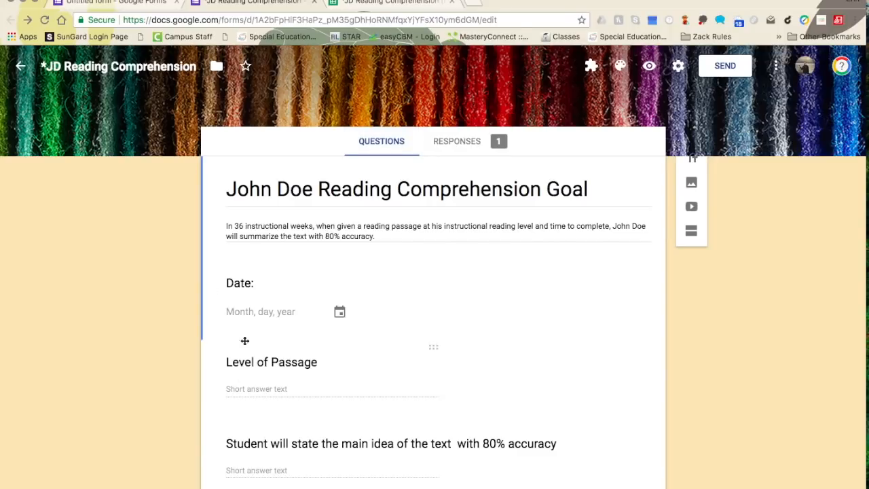
{"action": "left_click", "coordinate": [241, 313]}
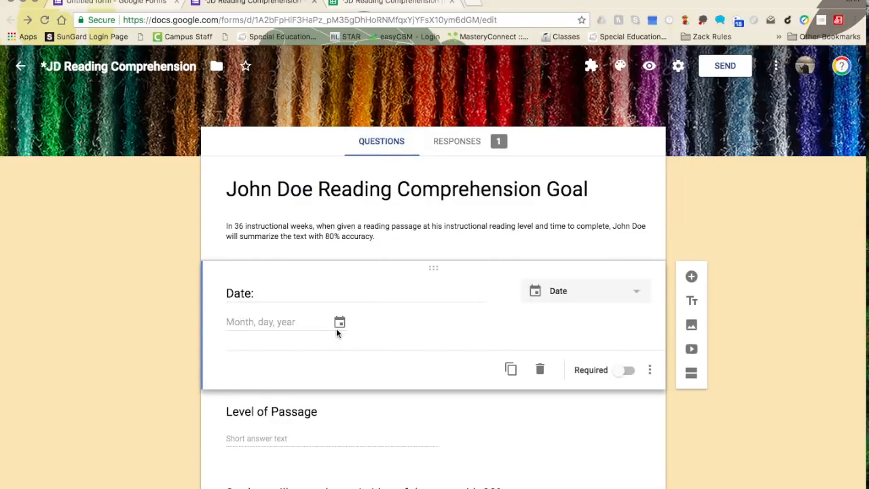
{"action": "left_click", "coordinate": [587, 292]}
{"action": "left_click", "coordinate": [653, 87]}
{"action": "left_click", "coordinate": [645, 63]}
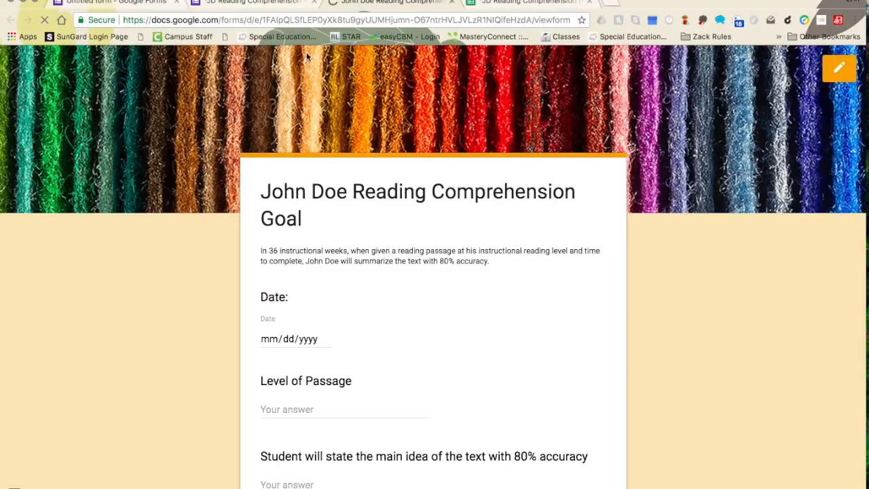
Step: Answer the form's date with 06/29/2018 and the level of passage with 3.2
{"action": "left_click", "coordinate": [309, 339]}
{"action": "left_click", "coordinate": [325, 339]}
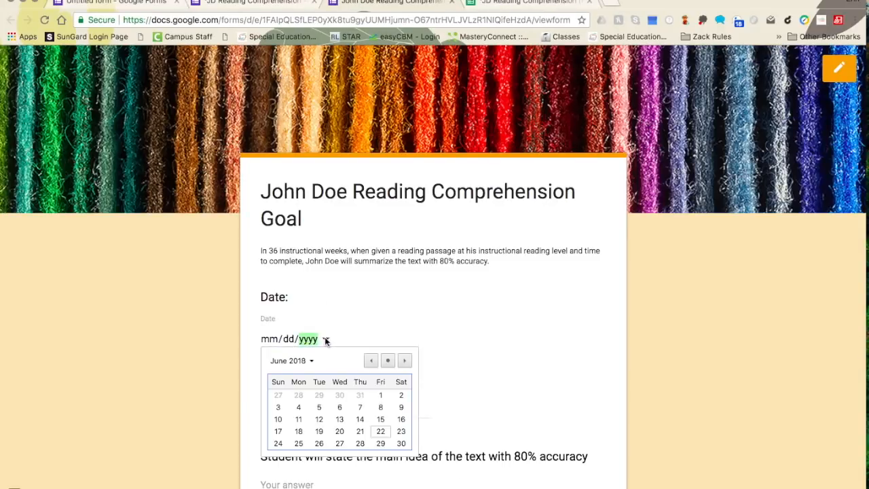
{"action": "left_click", "coordinate": [380, 443]}
{"action": "left_click", "coordinate": [301, 431]}
{"action": "left_click", "coordinate": [297, 414]}
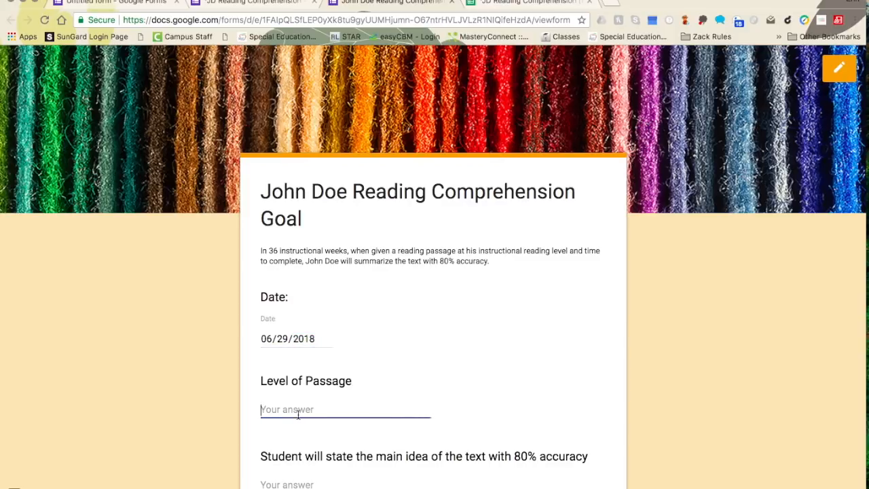
{"action": "type", "text": "3.2"}
{"action": "scroll", "coordinate": [434, 271], "scroll_direction": "down", "scroll_amount": 2}
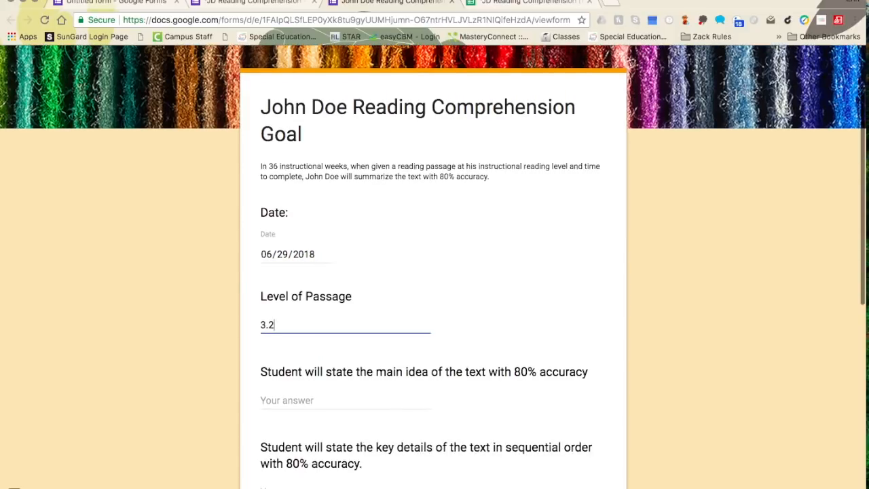
Step: Enter 56% for the main idea objective and 67% for the key details objective
{"action": "left_click", "coordinate": [273, 400]}
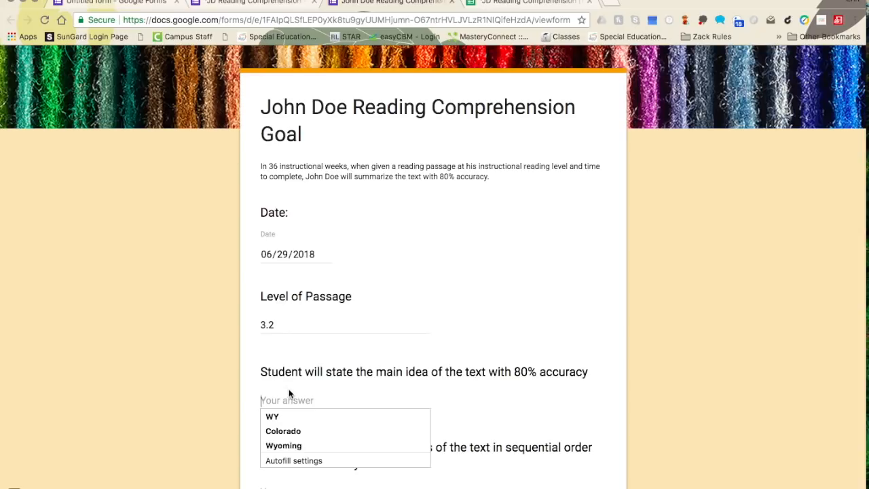
{"action": "type", "text": "56%"}
{"action": "scroll", "coordinate": [288, 373], "scroll_direction": "down", "scroll_amount": 3}
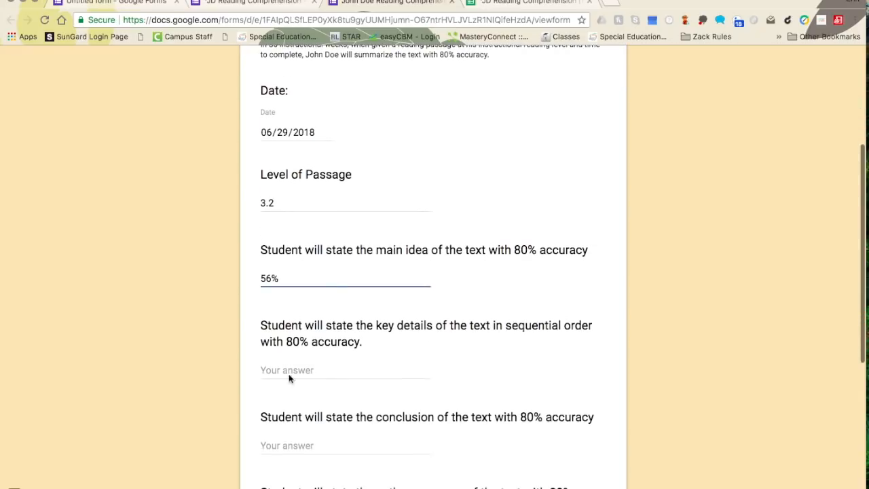
{"action": "left_click", "coordinate": [289, 371]}
{"action": "type", "text": "7"}
{"action": "key", "text": "BackSpace"}
{"action": "type", "text": "67%"}
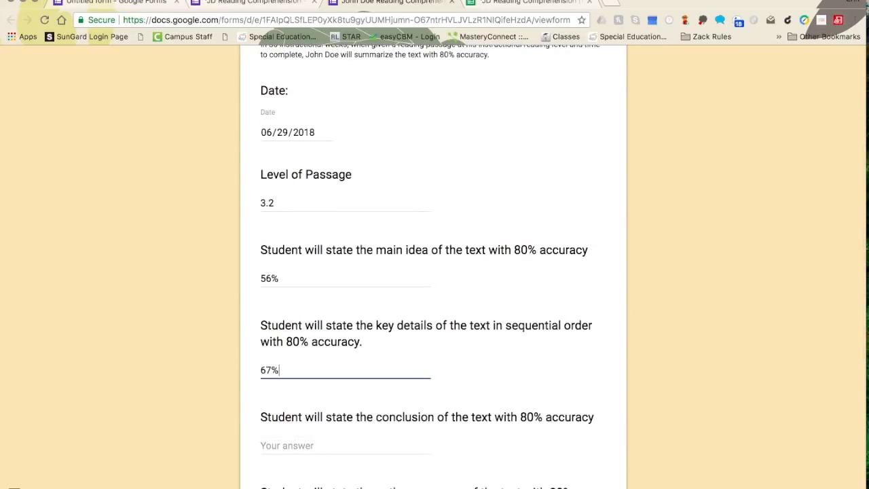
Step: Enter 76% for the conclusion objective and 100% for the authors purpose objective
{"action": "scroll", "coordinate": [285, 367], "scroll_direction": "down", "scroll_amount": 3}
{"action": "left_click", "coordinate": [280, 311]}
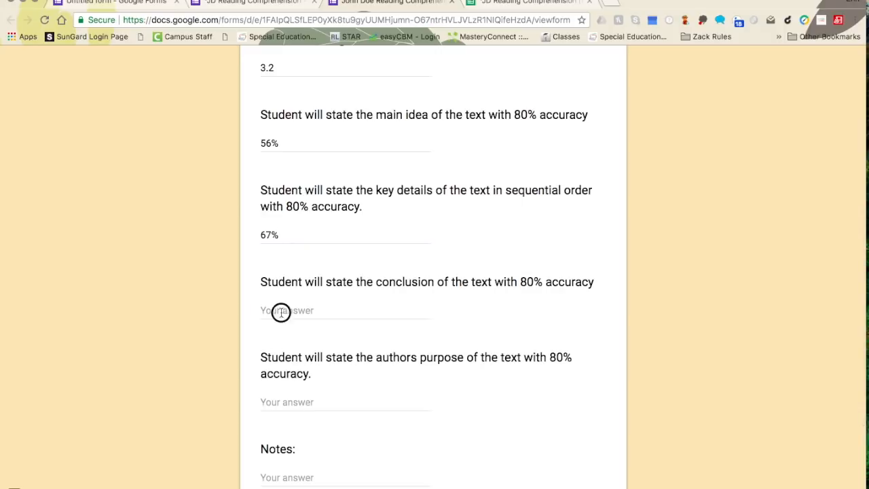
{"action": "type", "text": "76"}
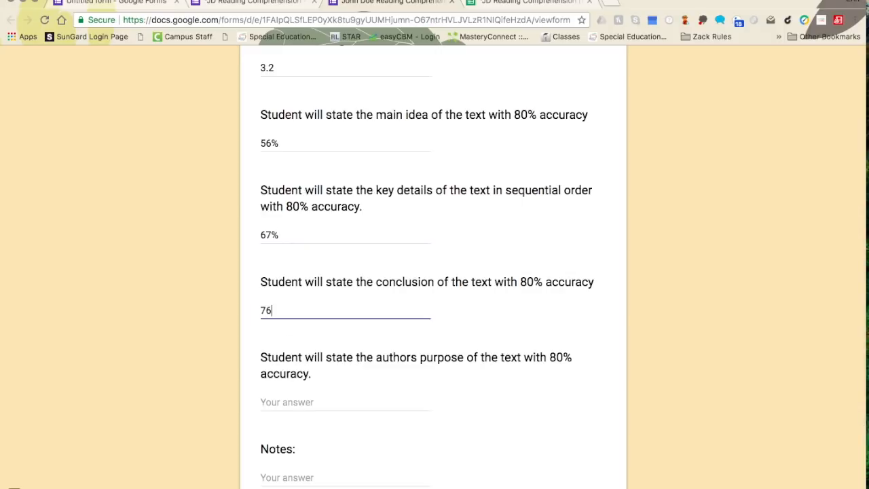
{"action": "left_click", "coordinate": [270, 395]}
{"action": "type", "text": "100%"}
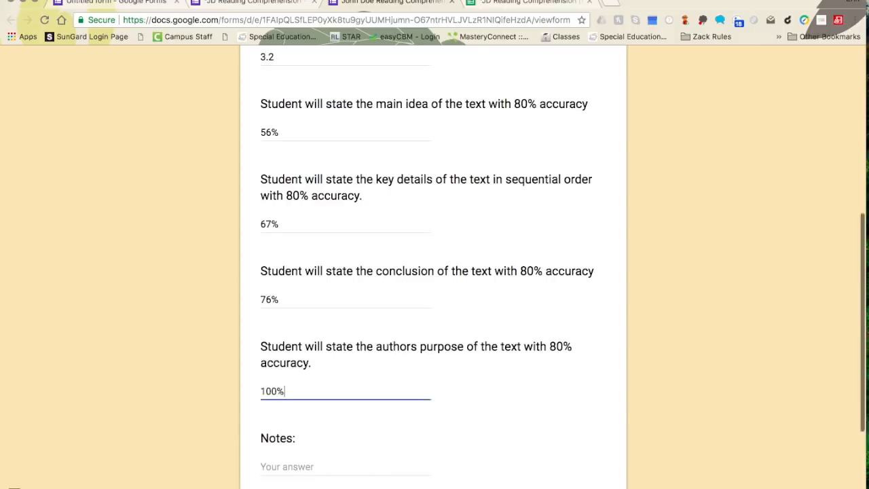
Step: Submit the response without a note, close the submitted form and return to the responses spreadsheet
{"action": "scroll", "coordinate": [241, 229], "scroll_direction": "down", "scroll_amount": 2}
{"action": "key", "text": "Return"}
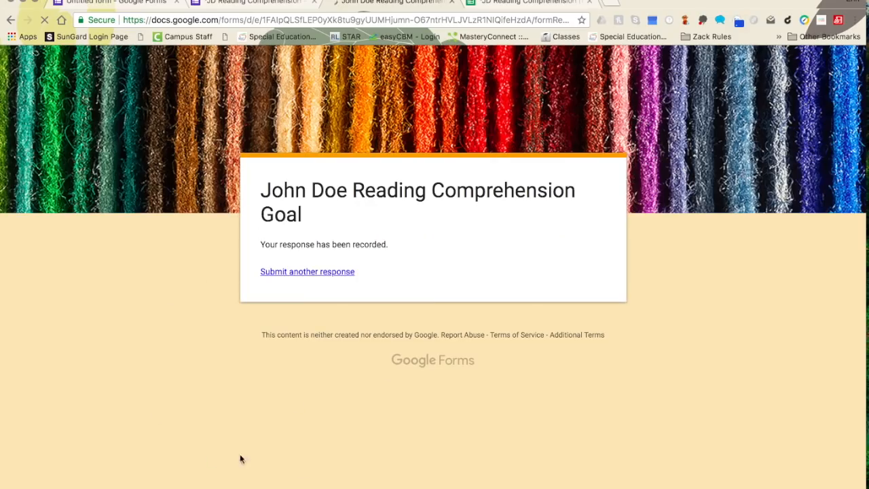
{"action": "left_click", "coordinate": [452, 3]}
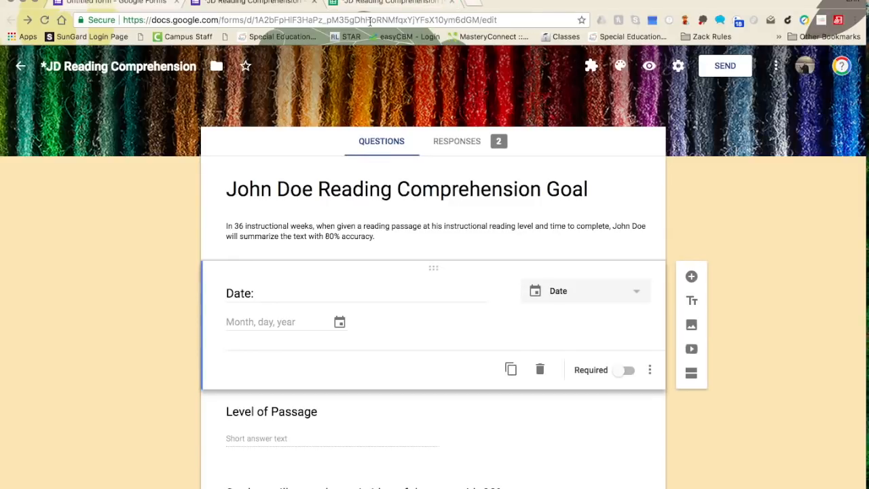
{"action": "left_click", "coordinate": [372, 4]}
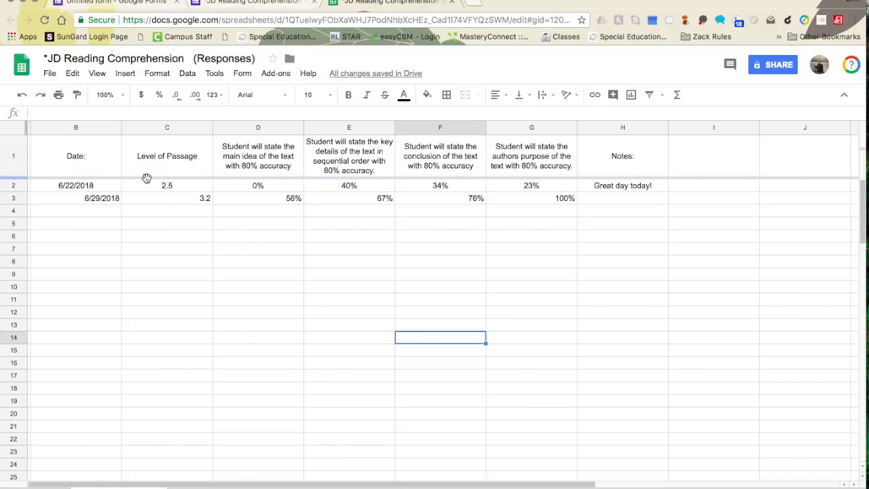
Step: Insert a column chart and try to use the dates in B2:B21 as its x-axis
{"action": "left_click", "coordinate": [125, 73]}
{"action": "left_click", "coordinate": [130, 216]}
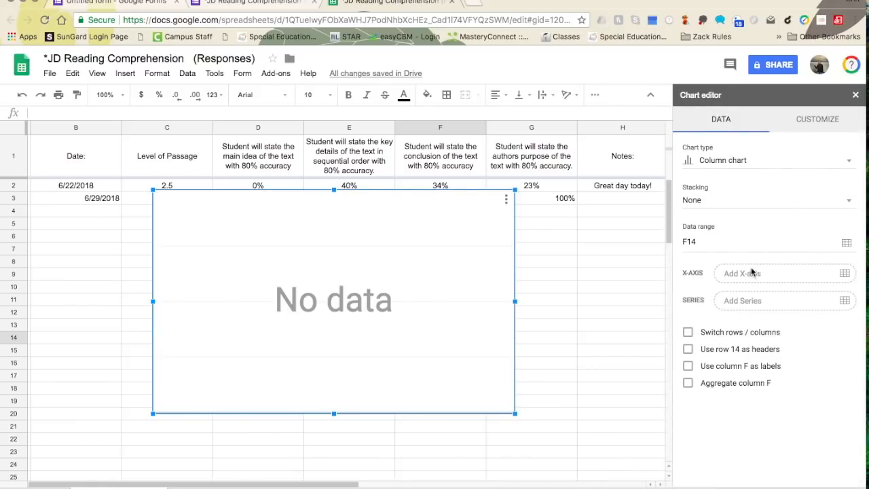
{"action": "left_click", "coordinate": [845, 273]}
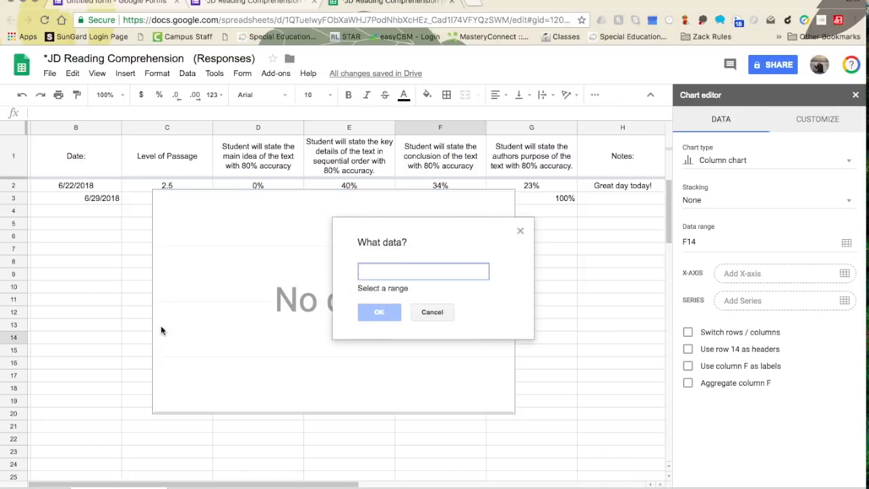
{"action": "left_click_drag", "start_coordinate": [61, 190], "coordinate": [71, 426]}
{"action": "left_click", "coordinate": [378, 301]}
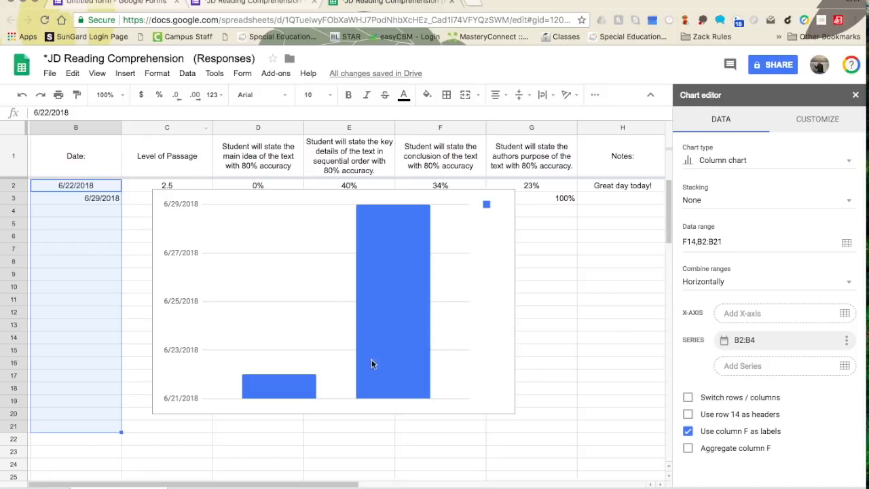
Step: Delete the column chart from the responses spreadsheet
{"action": "left_click", "coordinate": [446, 290]}
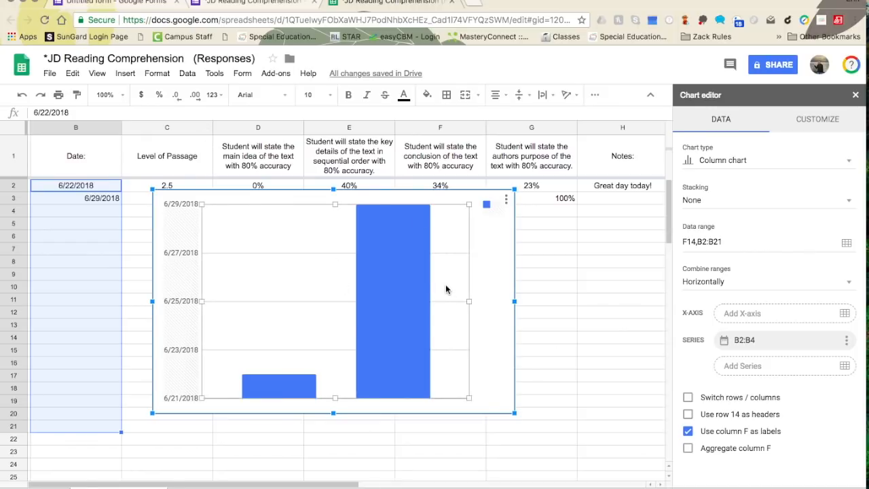
{"action": "key", "text": "Delete"}
{"action": "left_click", "coordinate": [479, 362]}
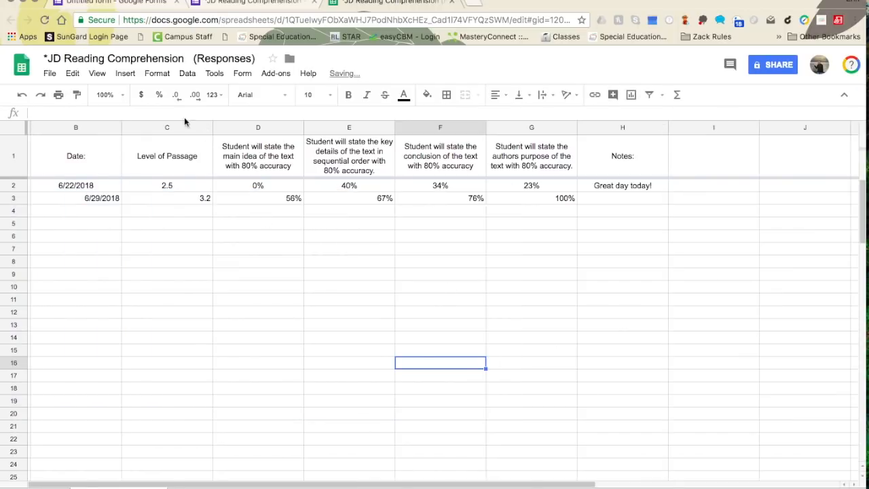